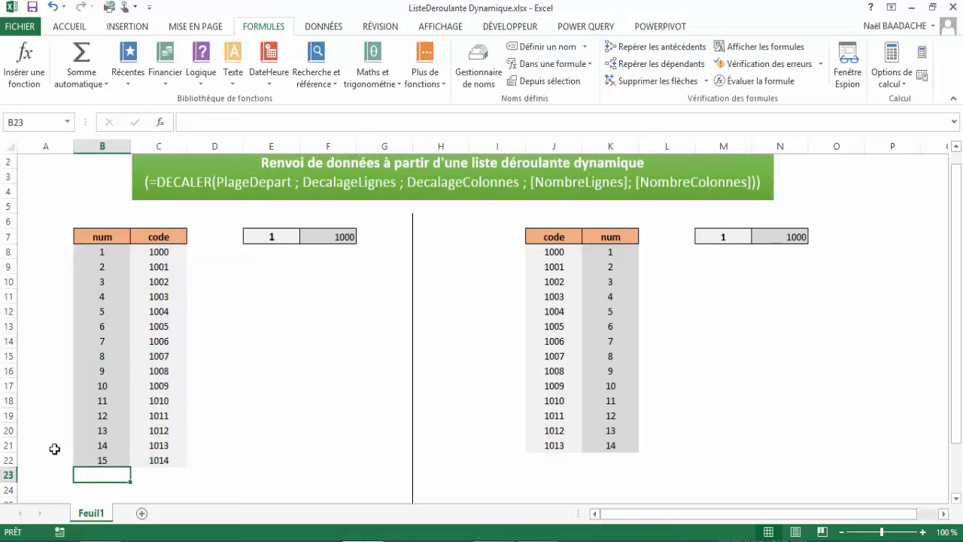
# - Add a new row to the num/code table in row 23 with num 16 and code 1015
pyautogui.write('16')
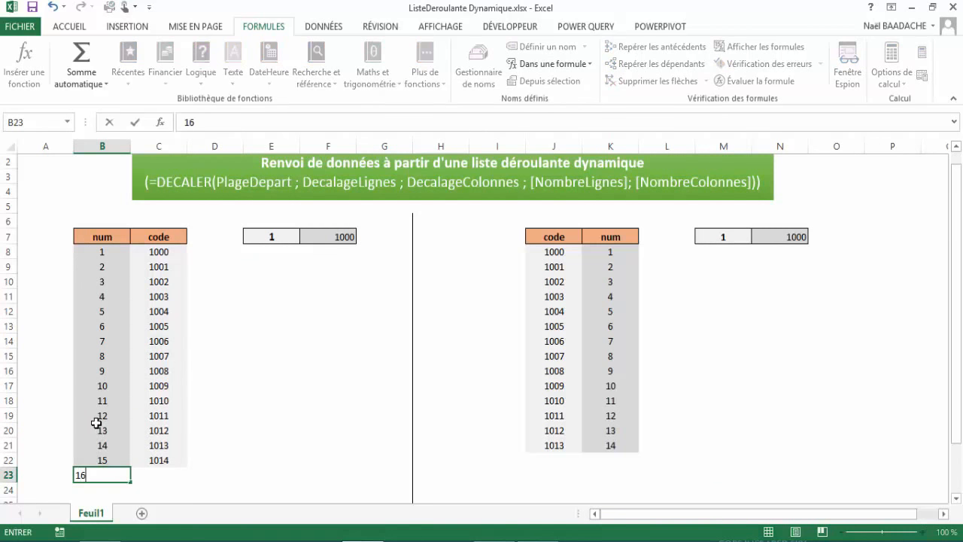
pyautogui.press('Tab')
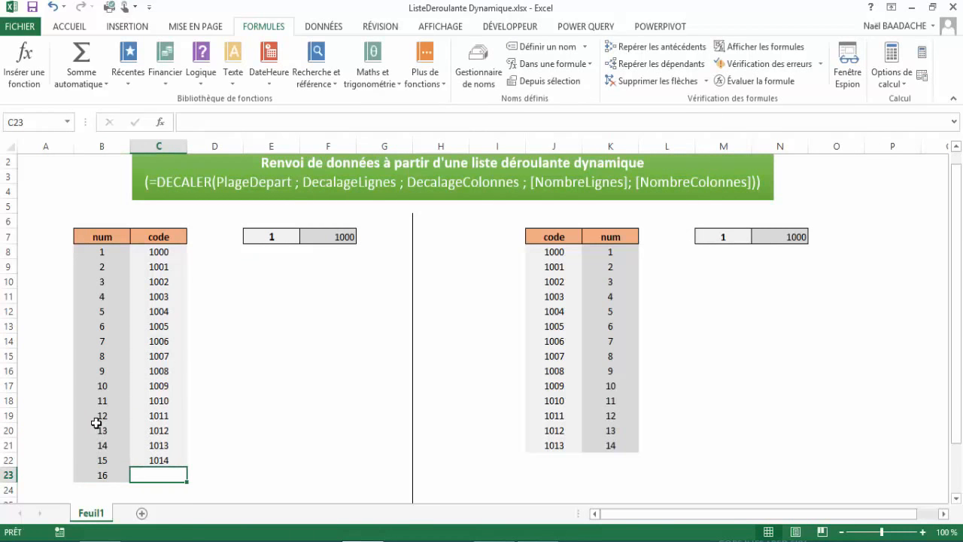
pyautogui.write('1015')
pyautogui.press('Return')
pyautogui.press('Up')
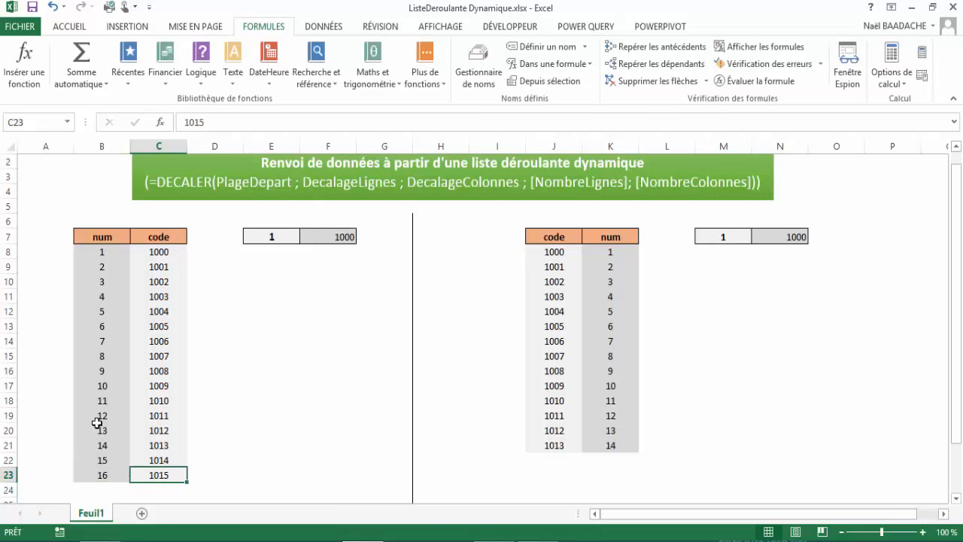
# - Choose 16 in the dropdown list of cell E7 and compare the F7 lookup with the code in C23
pyautogui.click(269, 237)
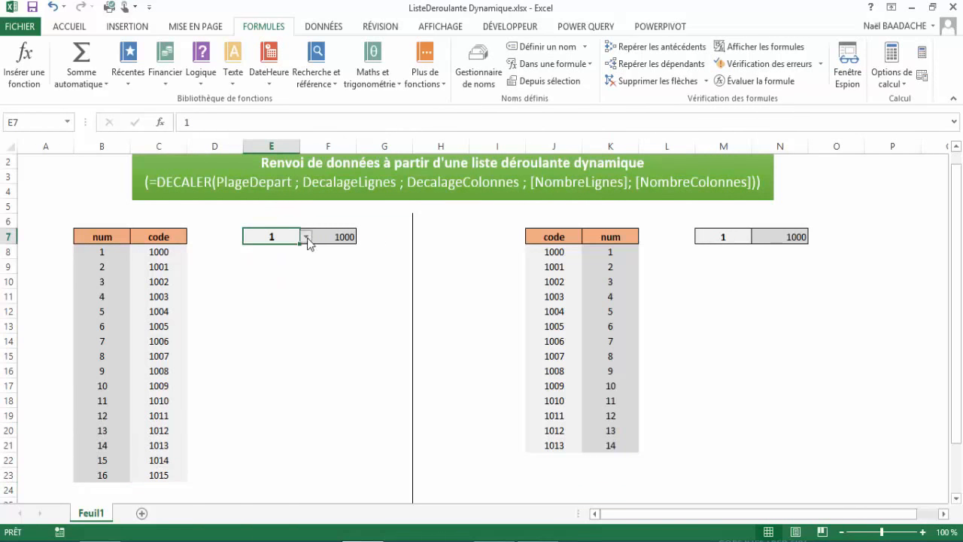
pyautogui.click(305, 237)
pyautogui.moveTo(306, 260); pyautogui.dragTo(306, 323)
pyautogui.click(269, 317)
pyautogui.click(346, 242)
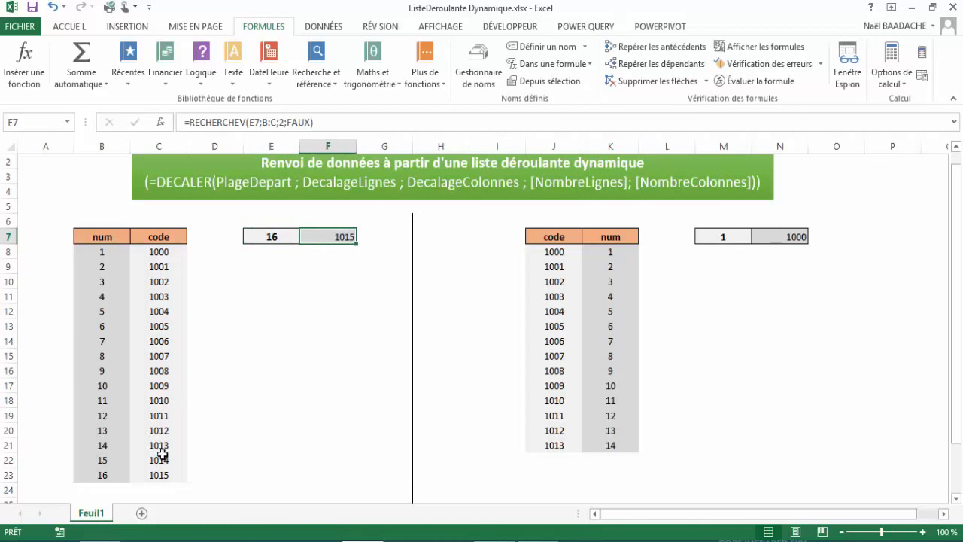
pyautogui.click(160, 475)
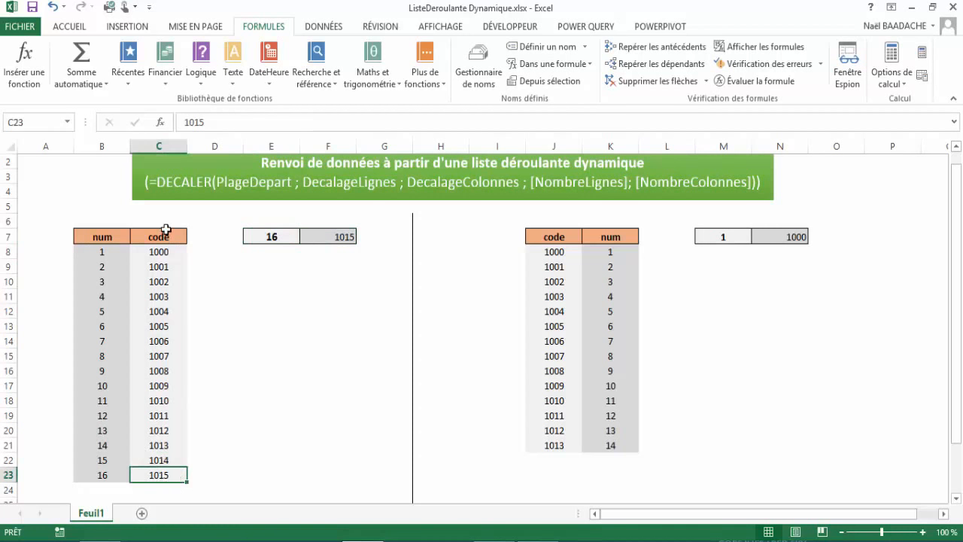
# - Apply borders to cells E9 and F9
pyautogui.click(279, 263)
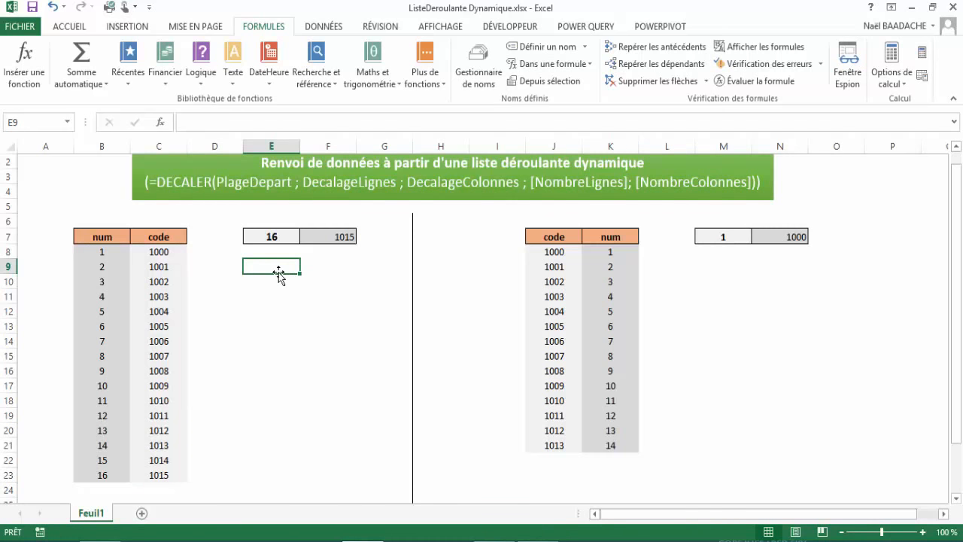
pyautogui.moveTo(266, 268); pyautogui.dragTo(307, 264)
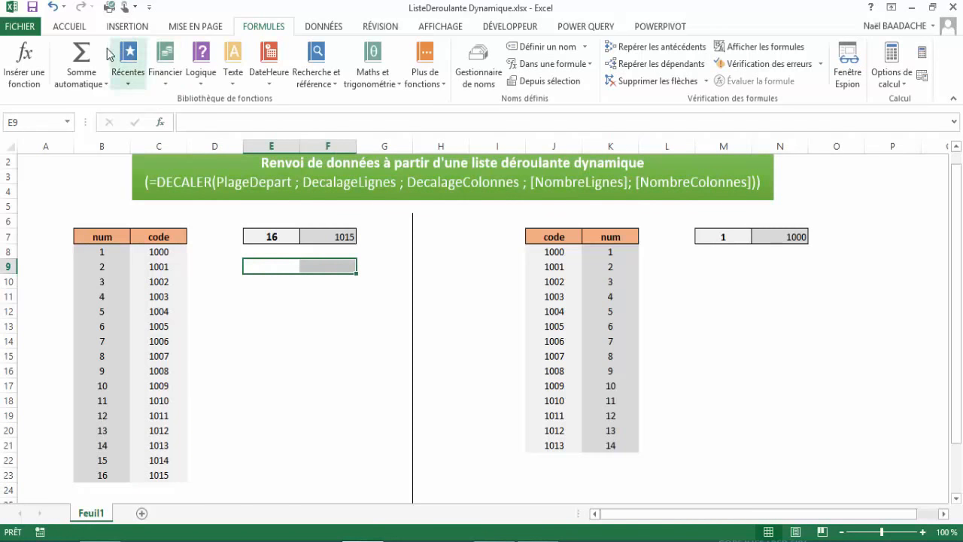
pyautogui.click(71, 29)
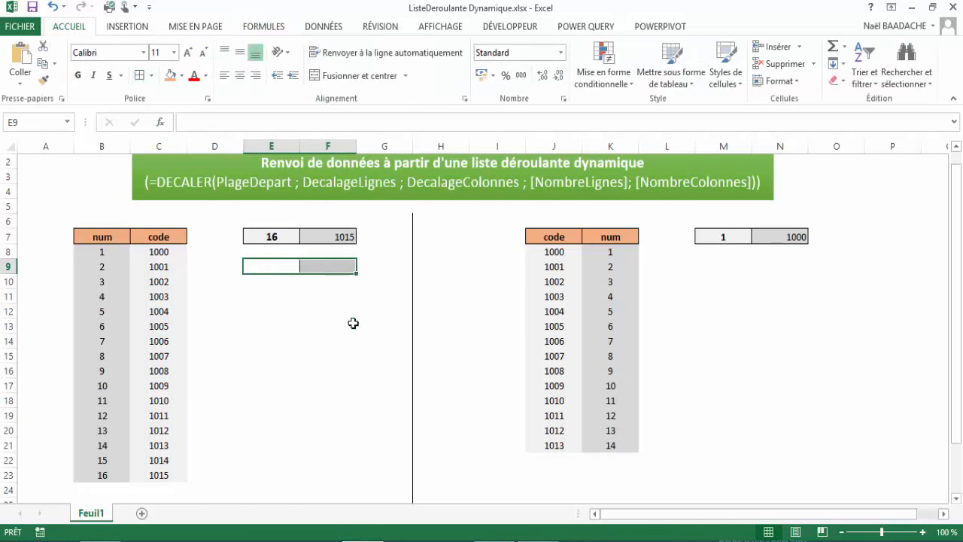
# - Fill cell E9 with light grey and cell F9 with a darker grey
pyautogui.click(272, 267)
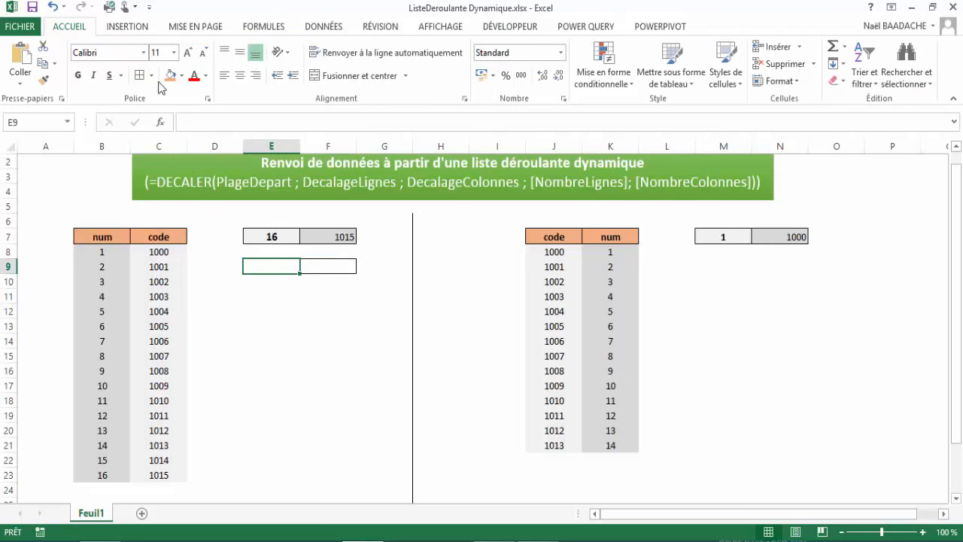
pyautogui.click(182, 75)
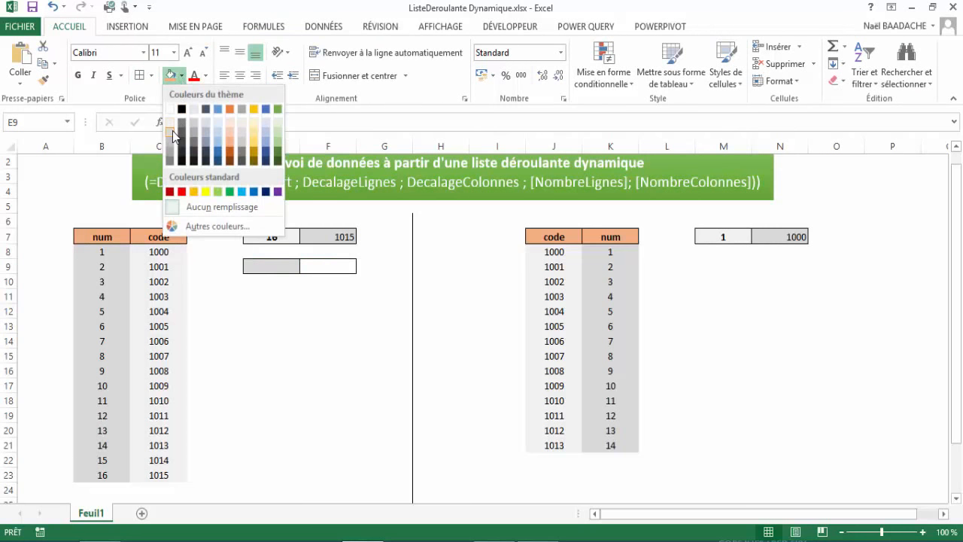
pyautogui.click(171, 113)
pyautogui.click(316, 265)
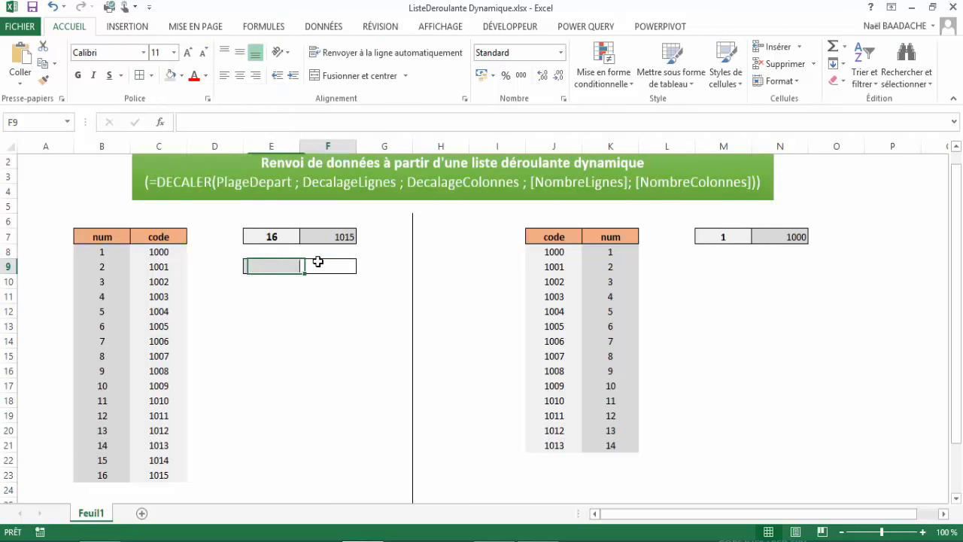
pyautogui.click(181, 75)
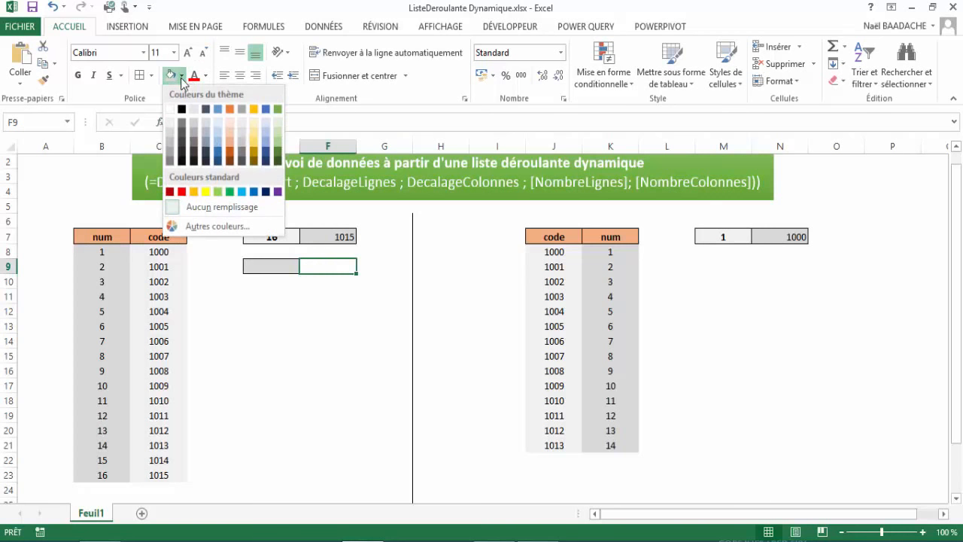
pyautogui.click(195, 132)
pyautogui.click(271, 268)
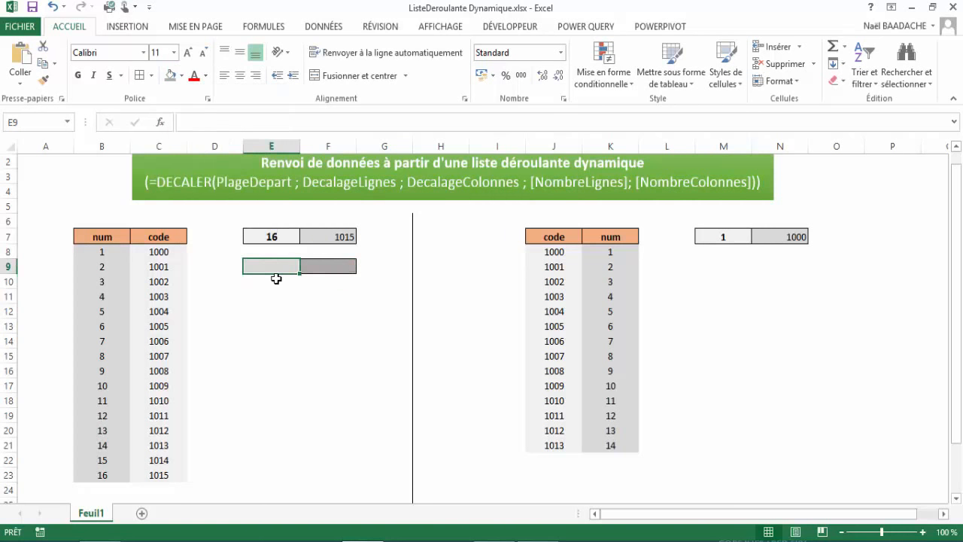
# - Name the num values in B8:B23 as Code1
pyautogui.click(109, 254)
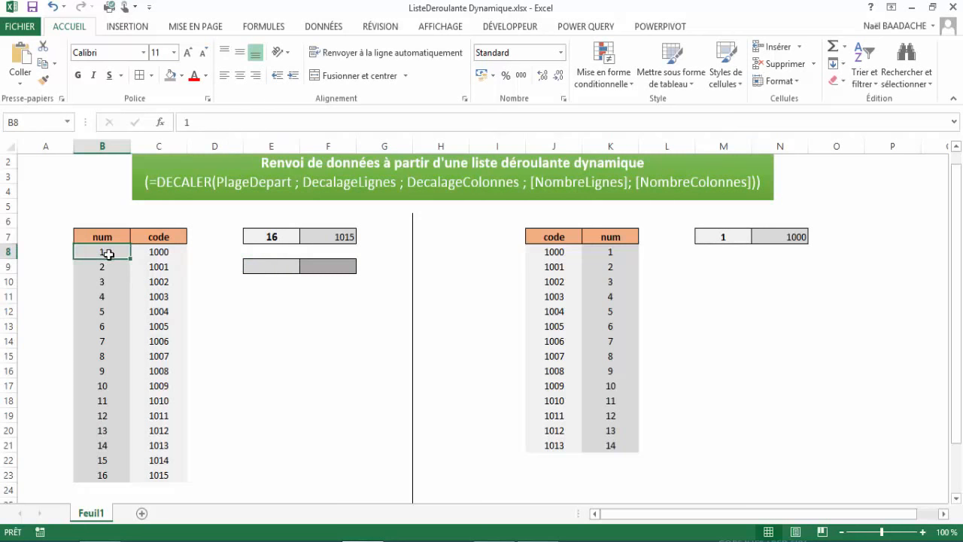
pyautogui.moveTo(110, 254); pyautogui.dragTo(103, 477)
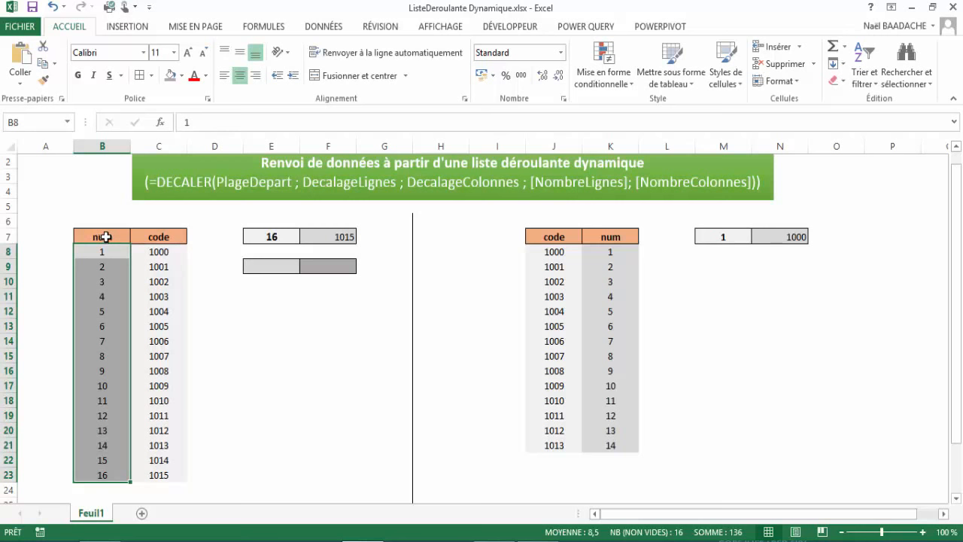
pyautogui.click(31, 123)
pyautogui.write('c')
pyautogui.press('Return')
# - Replace the Code1 name's reference with the start of a DECALER formula whose starting cell is Feuil1!$B$8
pyautogui.click(276, 28)
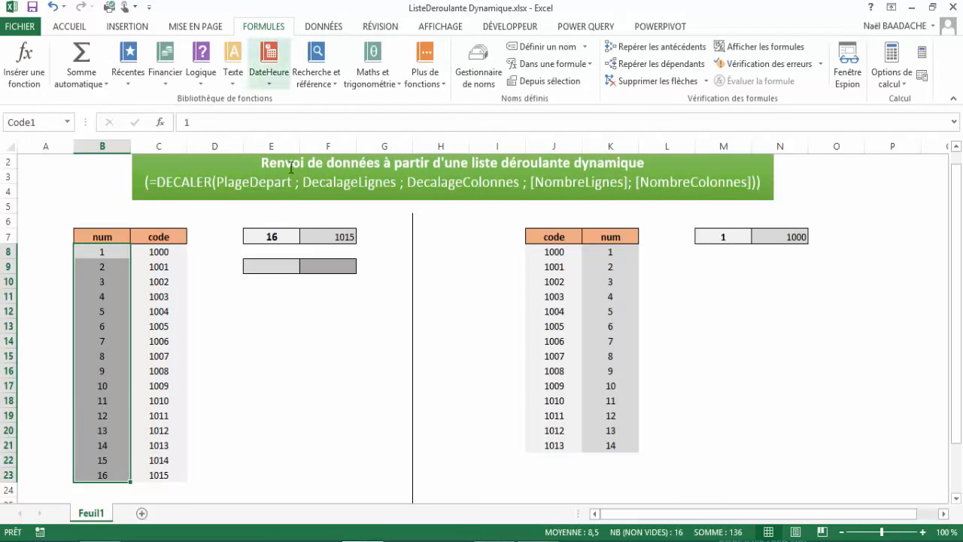
pyautogui.click(487, 78)
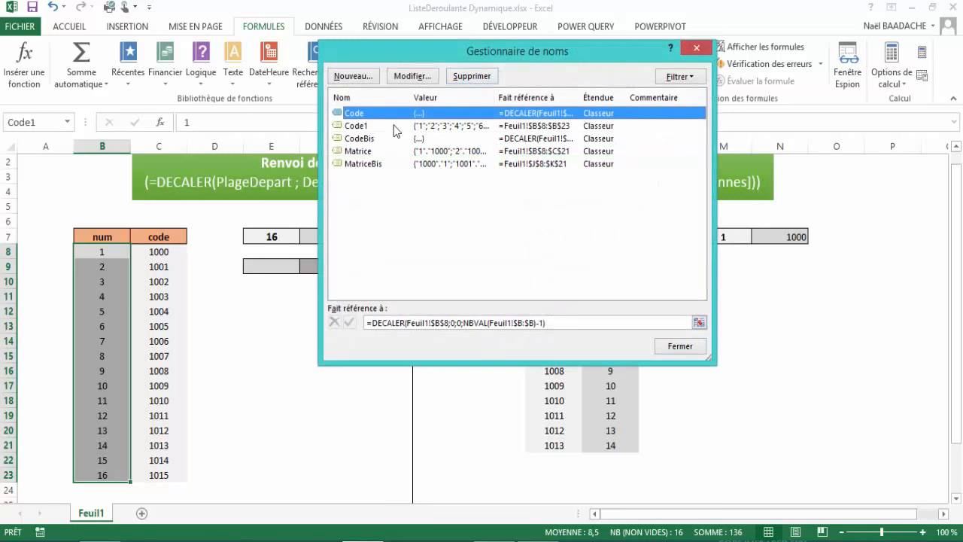
pyautogui.click(372, 126)
pyautogui.click(456, 323)
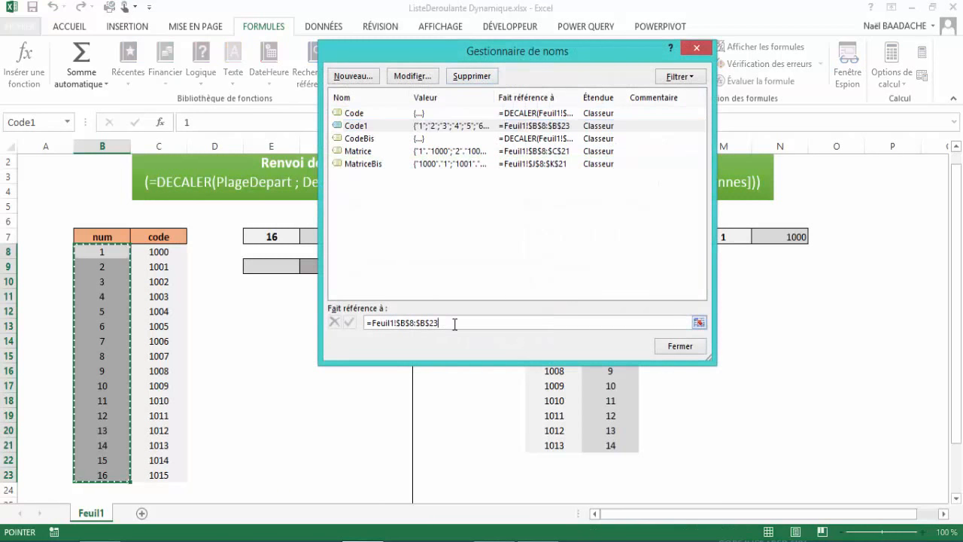
pyautogui.press('BackSpace')
pyautogui.press('BackSpace')
pyautogui.press('BackSpace')
pyautogui.press('BackSpace')
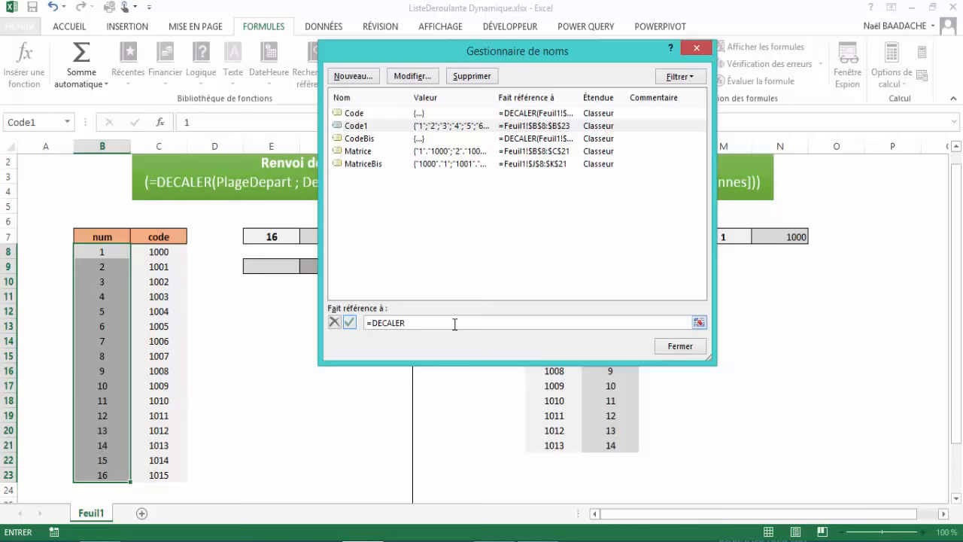
pyautogui.moveTo(490, 55); pyautogui.dragTo(588, 250)
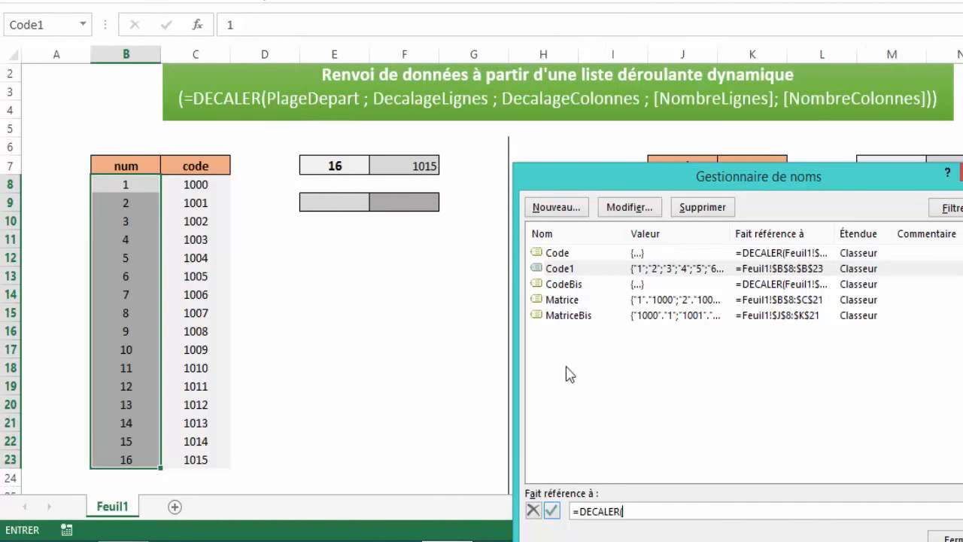
pyautogui.click(122, 185)
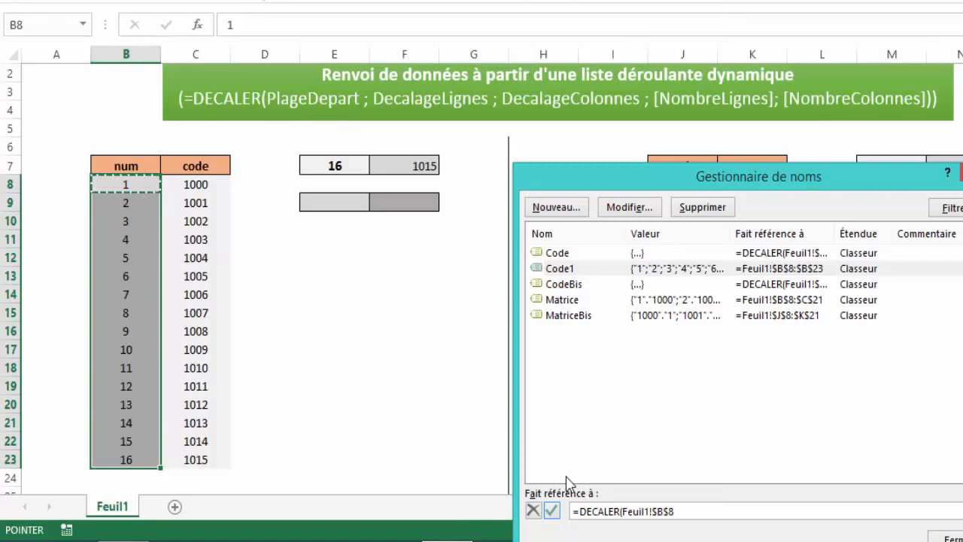
# - Complete the Code1 formula with row and column offsets 0;0 and height NBVAL($B:$B)-1, save it, and inspect the covered range
pyautogui.write(';0;0;NBVAL(B:B')
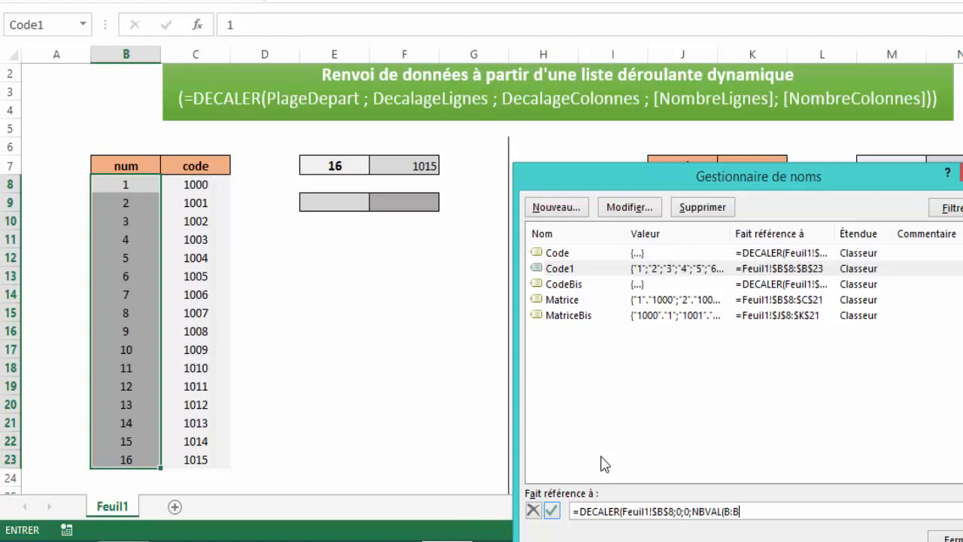
pyautogui.press('F4')
pyautogui.click(551, 511)
pyautogui.click(666, 514)
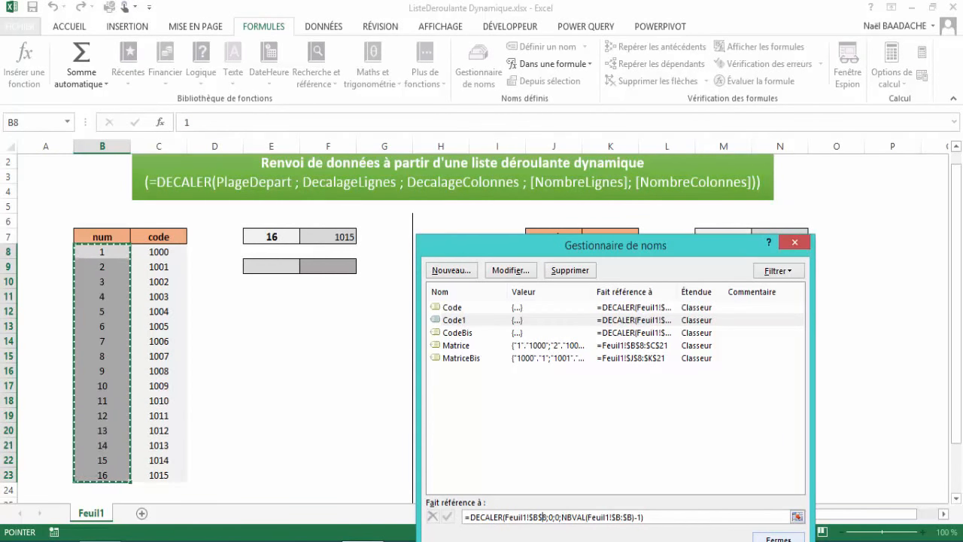
pyautogui.click(778, 538)
# - Enter num 17 in cell B24 below the existing num values
pyautogui.click(109, 491)
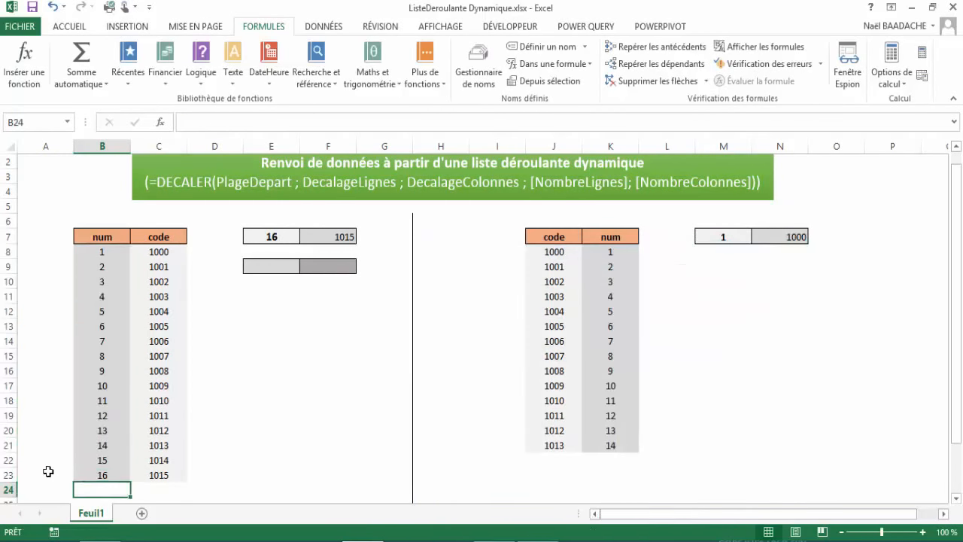
pyautogui.write('17')
pyautogui.press('Return')
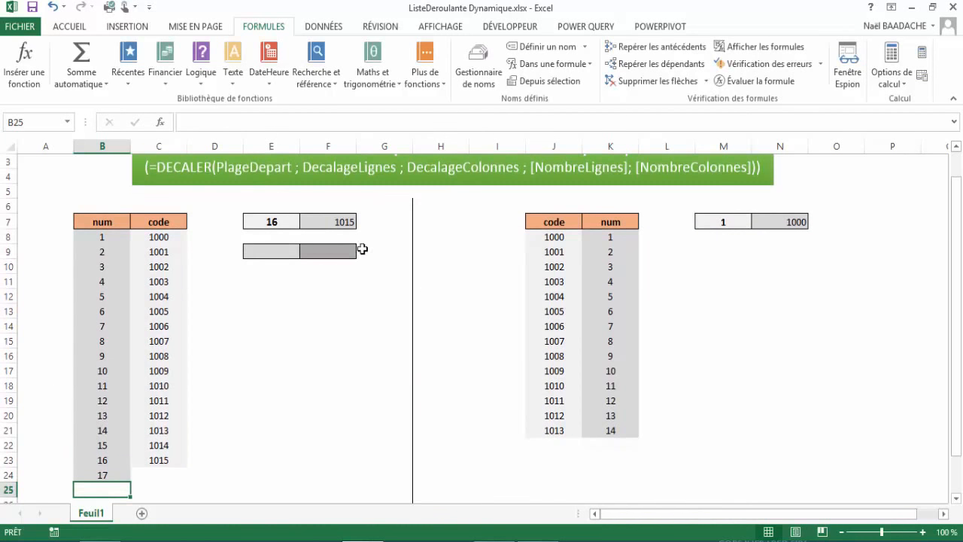
# - Check in the name definitions which cells the Code1 reference covers with the added num value
pyautogui.click(477, 77)
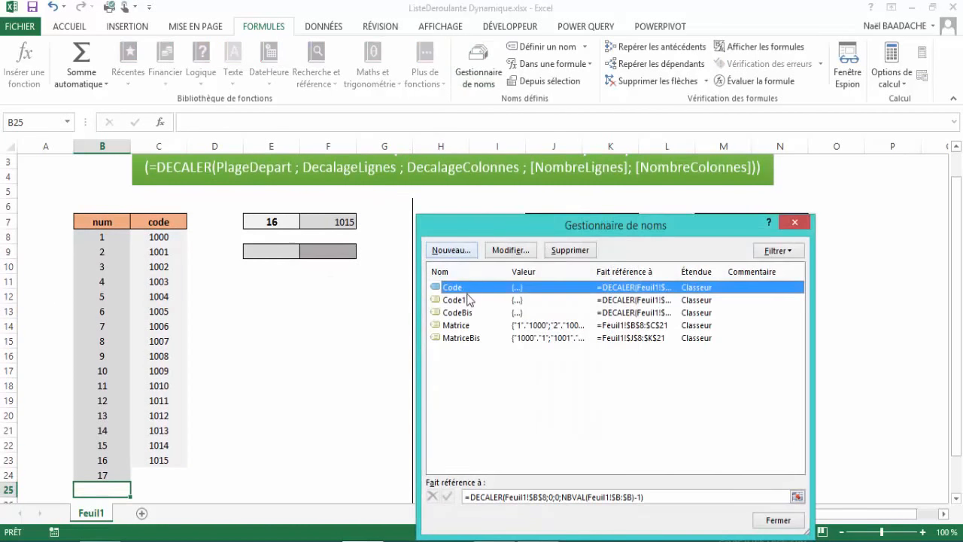
pyautogui.click(459, 301)
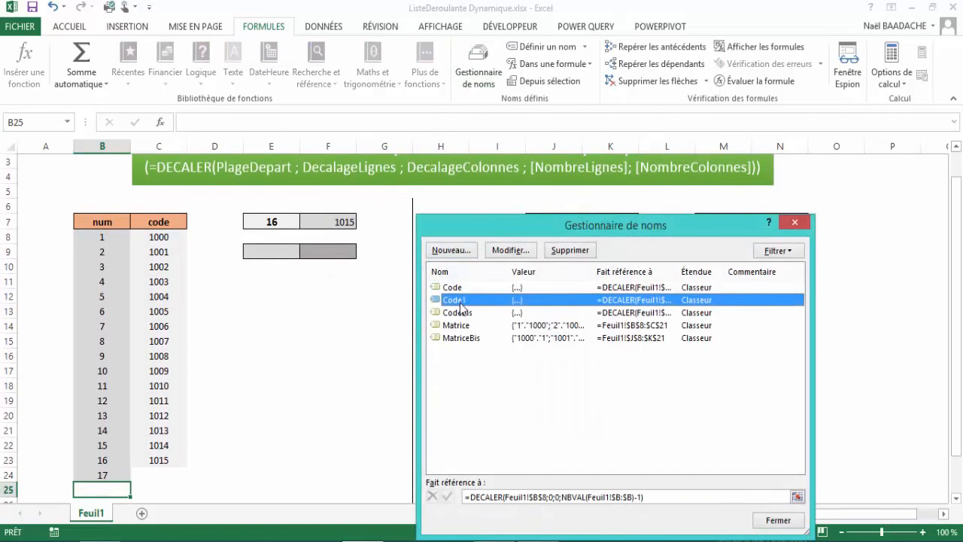
pyautogui.click(548, 497)
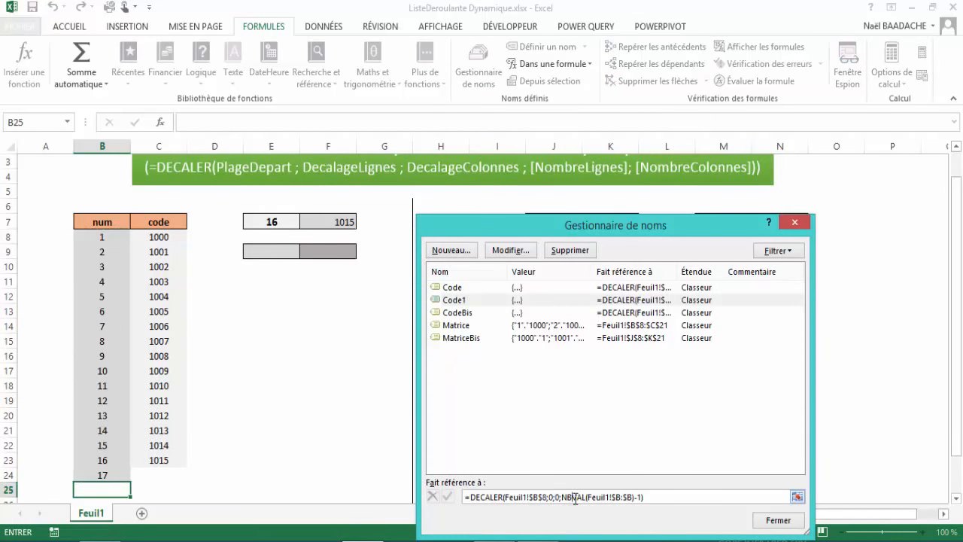
pyautogui.click(783, 524)
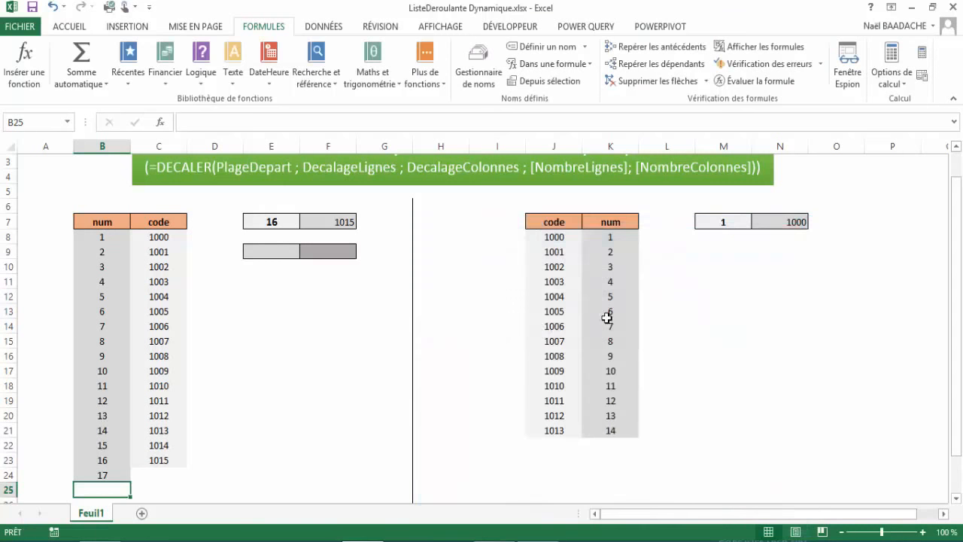
pyautogui.click(481, 65)
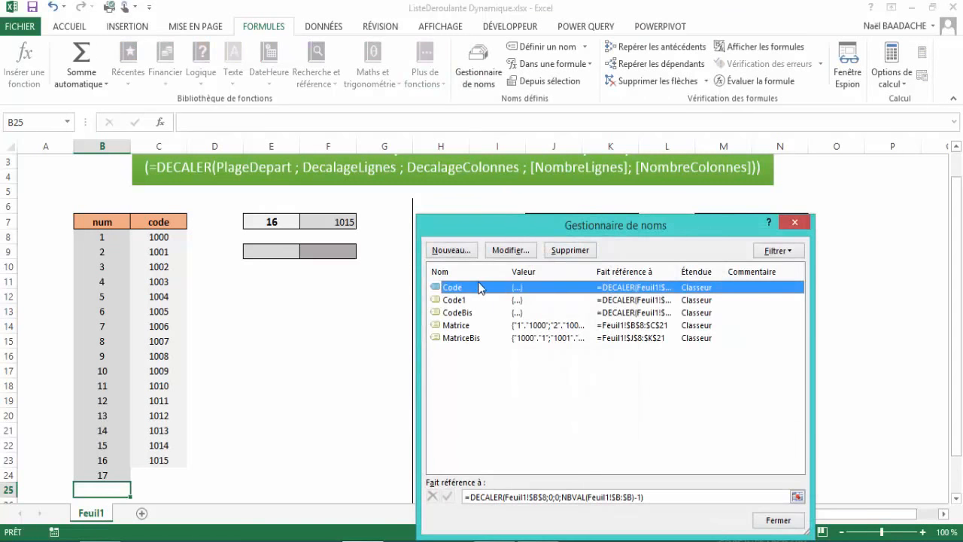
pyautogui.click(461, 300)
pyautogui.click(520, 502)
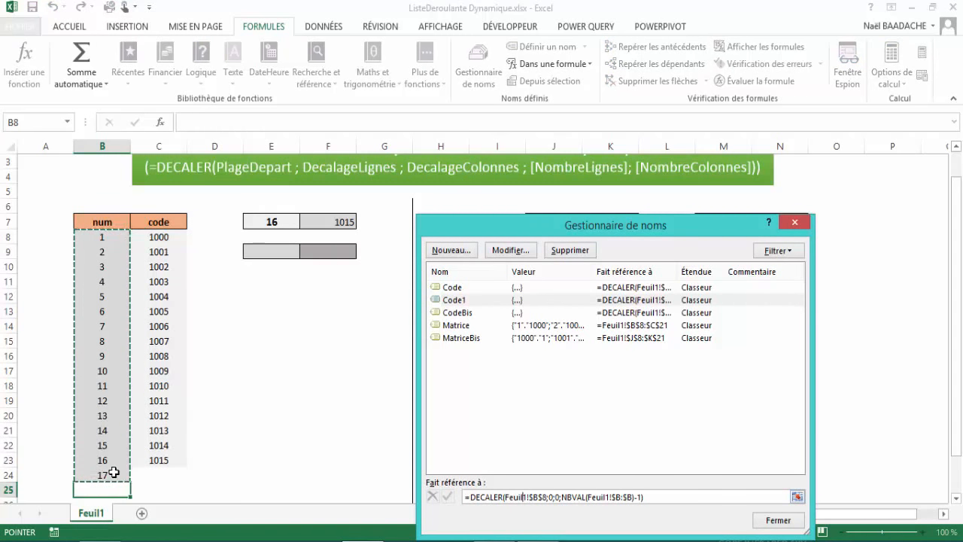
pyautogui.click(778, 520)
# - Enter code 1016 in cell C24 beside num 17
pyautogui.click(164, 475)
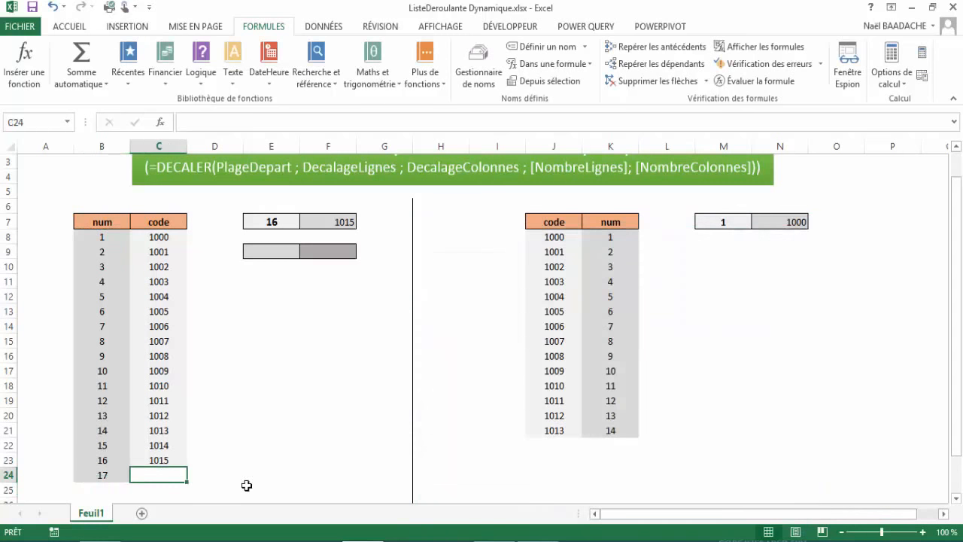
pyautogui.write('10')
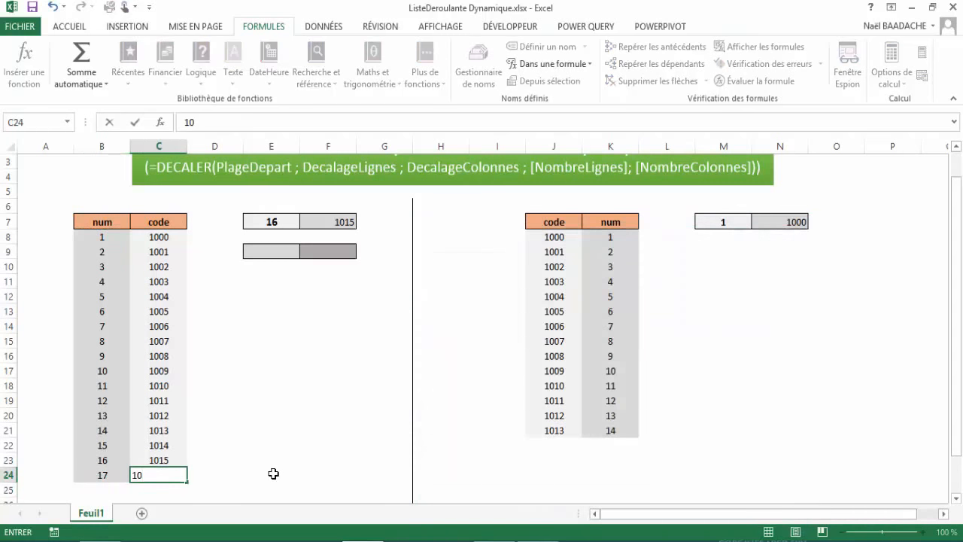
pyautogui.write('16')
pyautogui.press('Return')
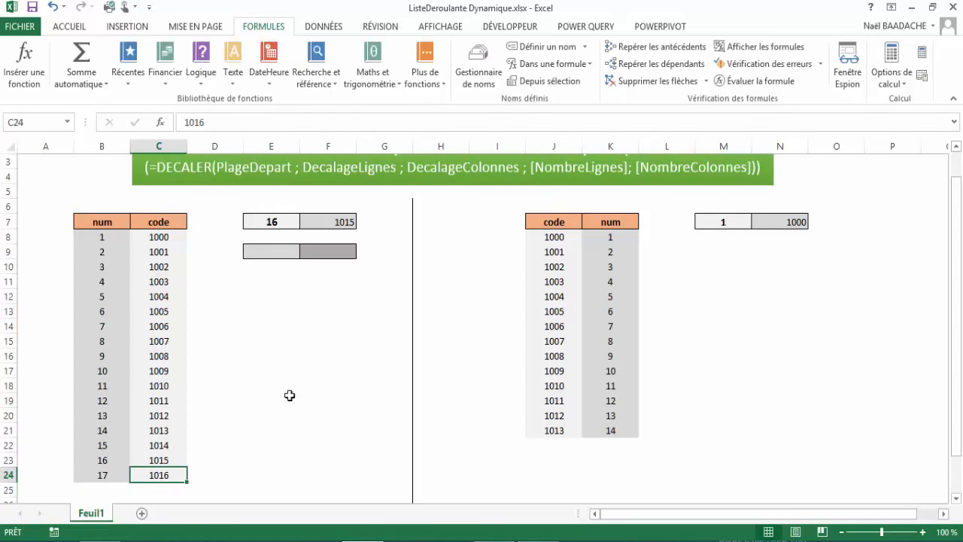
# - Add a list-type data validation to cell E9, using the named range Code1 as its source
pyautogui.click(272, 249)
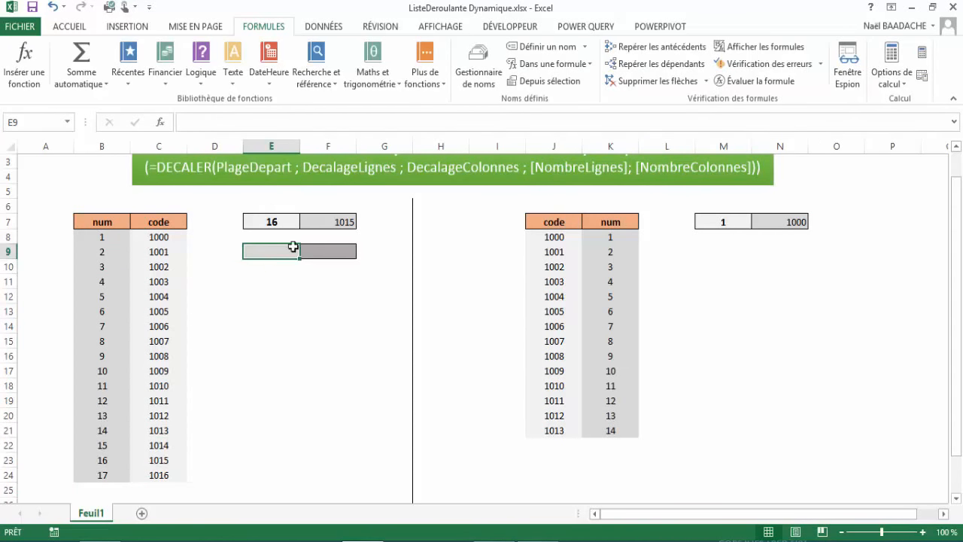
pyautogui.click(323, 27)
pyautogui.click(542, 83)
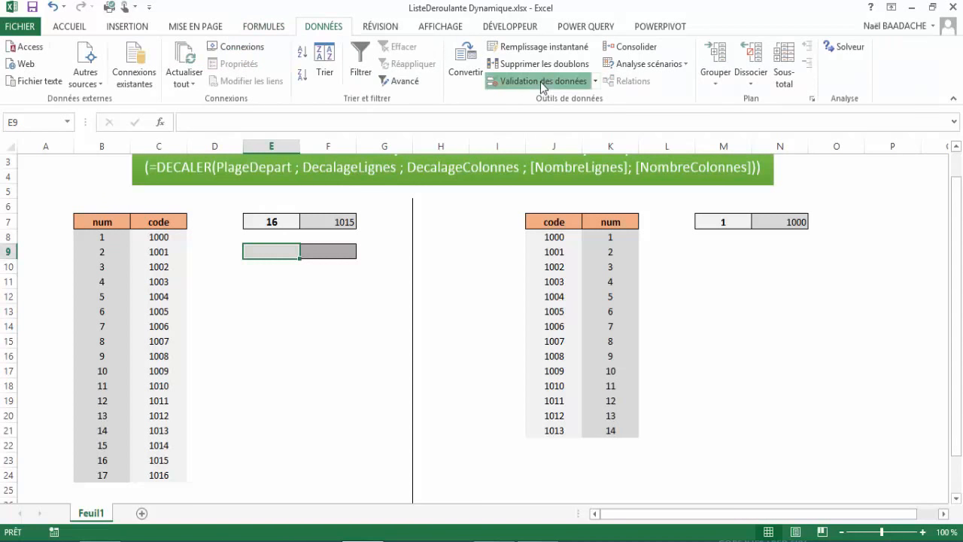
pyautogui.moveTo(566, 270); pyautogui.dragTo(656, 175)
pyautogui.click(622, 249)
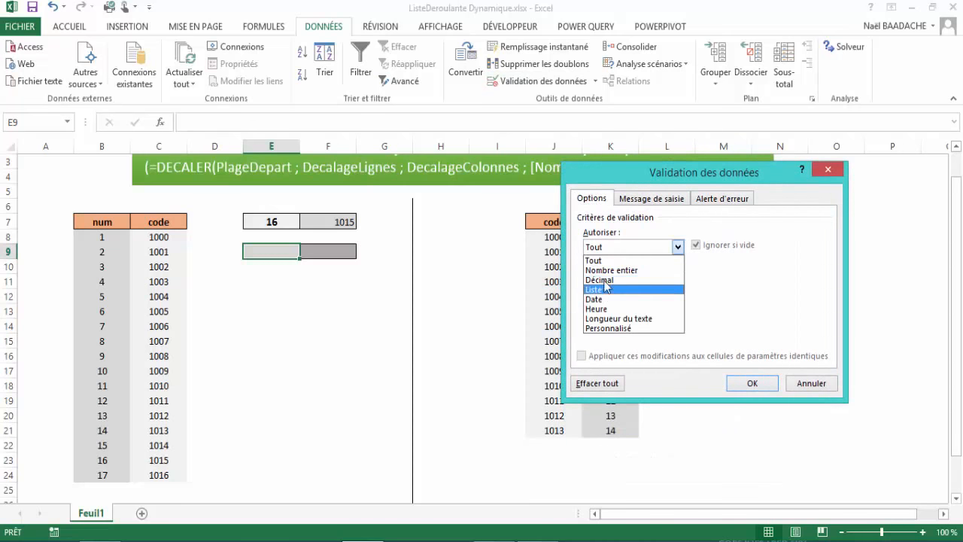
pyautogui.click(600, 289)
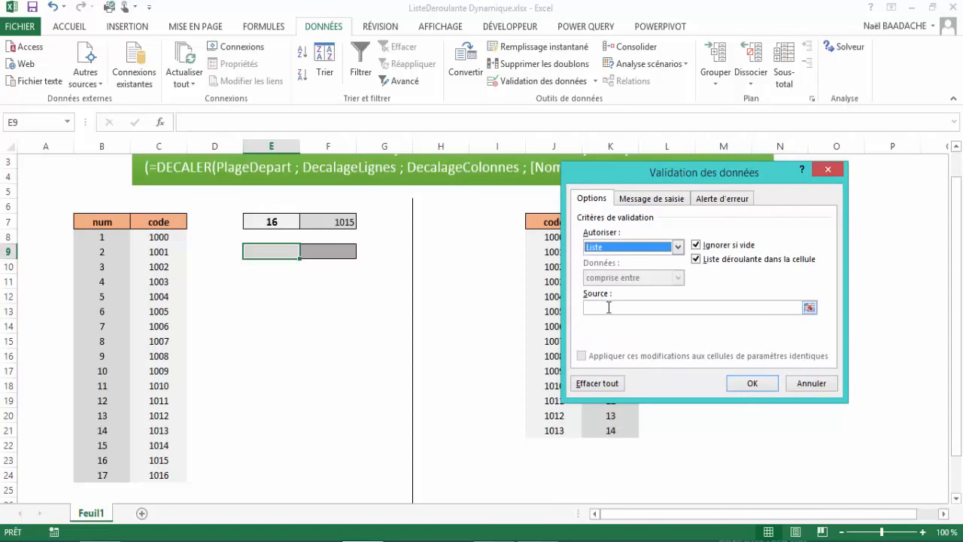
pyautogui.click(610, 307)
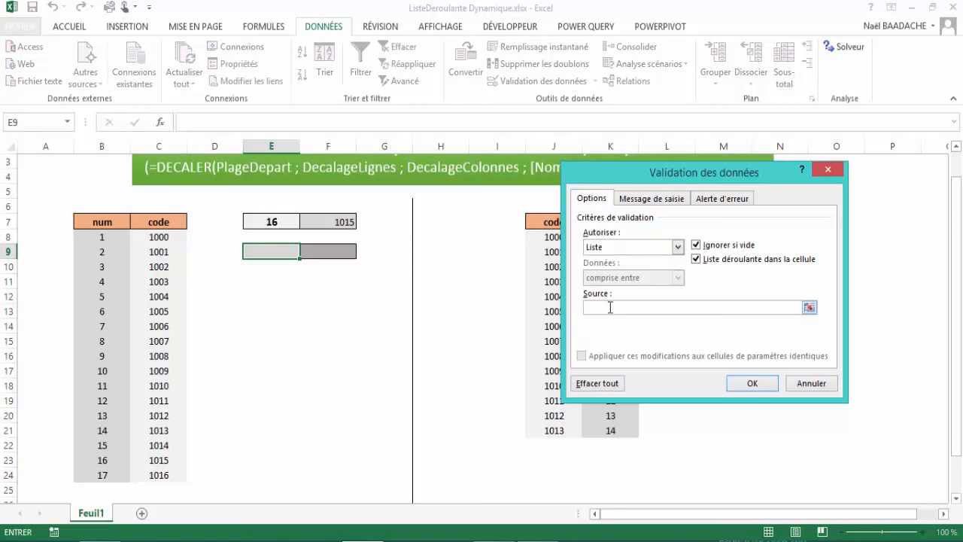
pyautogui.press('F3')
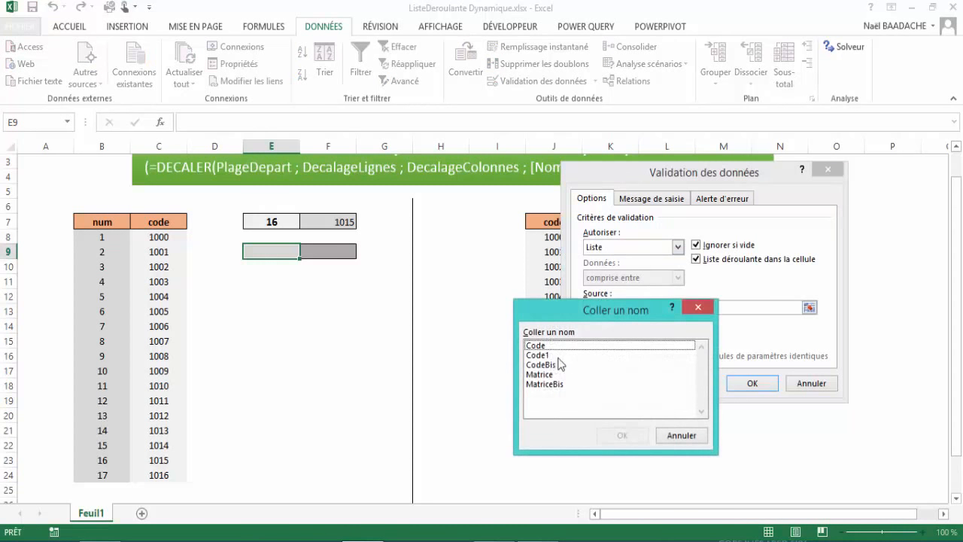
pyautogui.click(548, 356)
pyautogui.click(622, 435)
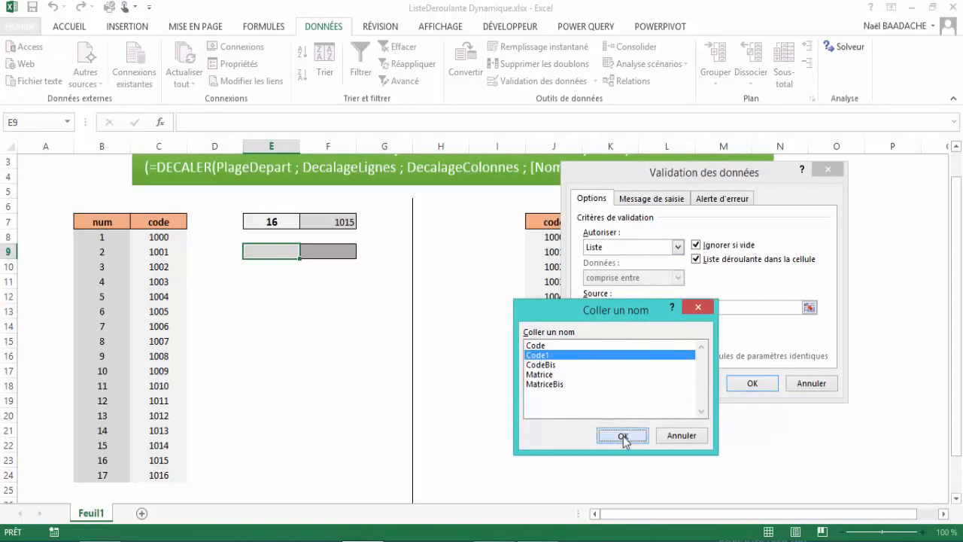
pyautogui.click(753, 383)
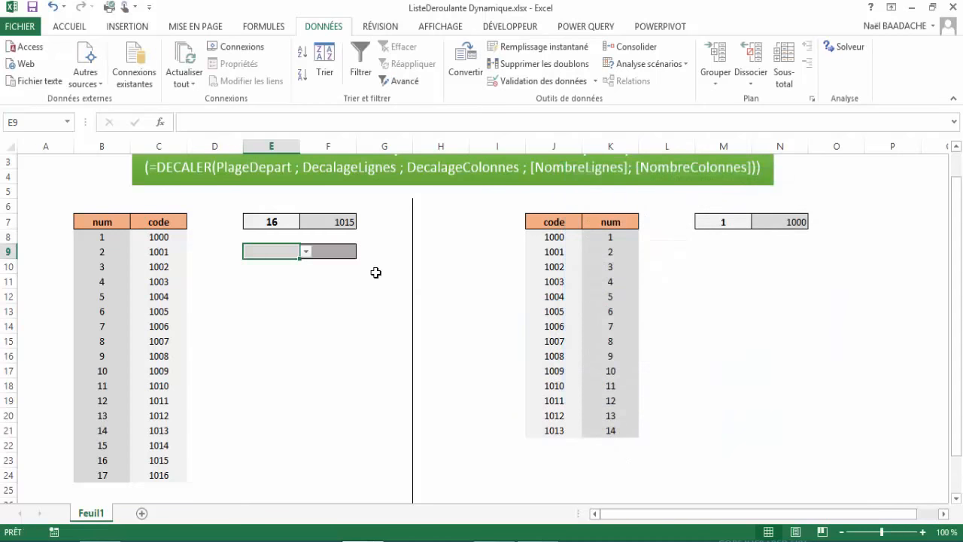
# - Choose 17 from the dropdown list in E9 and check the entry in the list
pyautogui.click(307, 252)
pyautogui.moveTo(304, 284); pyautogui.dragTo(304, 338)
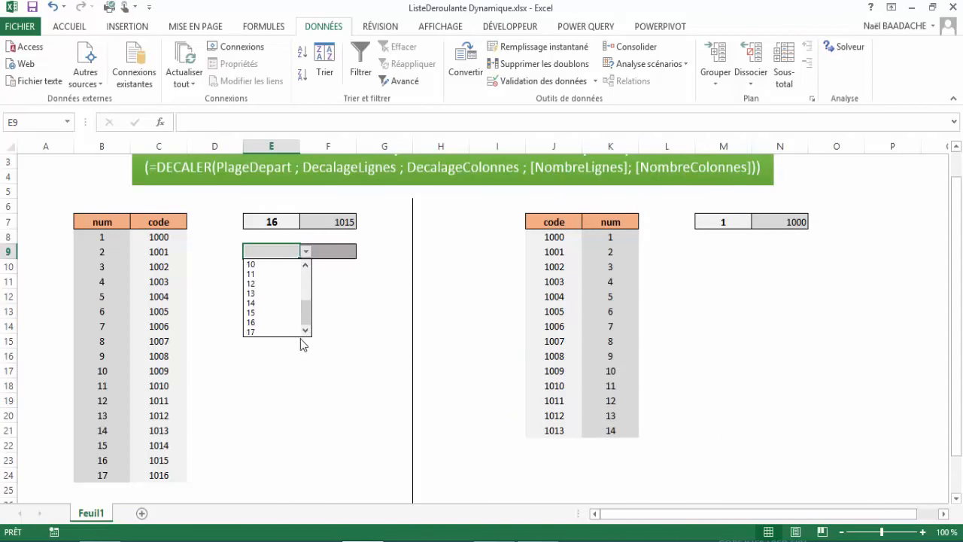
pyautogui.click(287, 332)
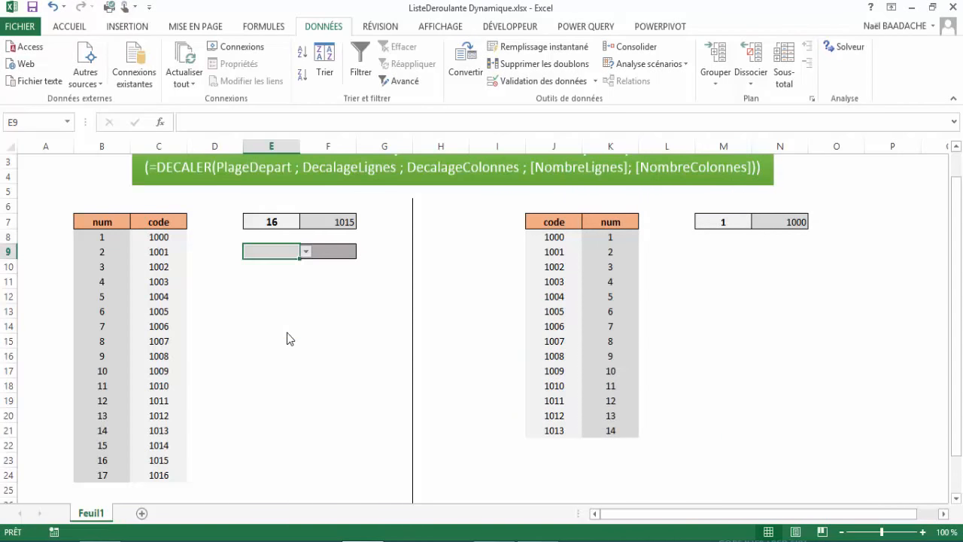
pyautogui.click(334, 253)
pyautogui.click(294, 254)
pyautogui.click(306, 252)
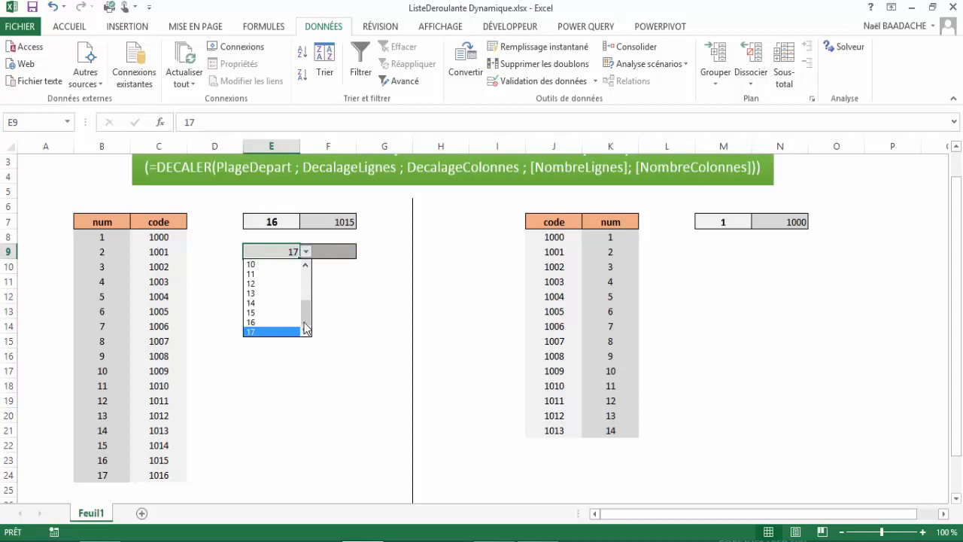
# - Enter the formula =RECHERCHEV(E9;B:C;2;FAUX) in F9 to return the code matching the chosen number
pyautogui.click(335, 254)
pyautogui.click(337, 251)
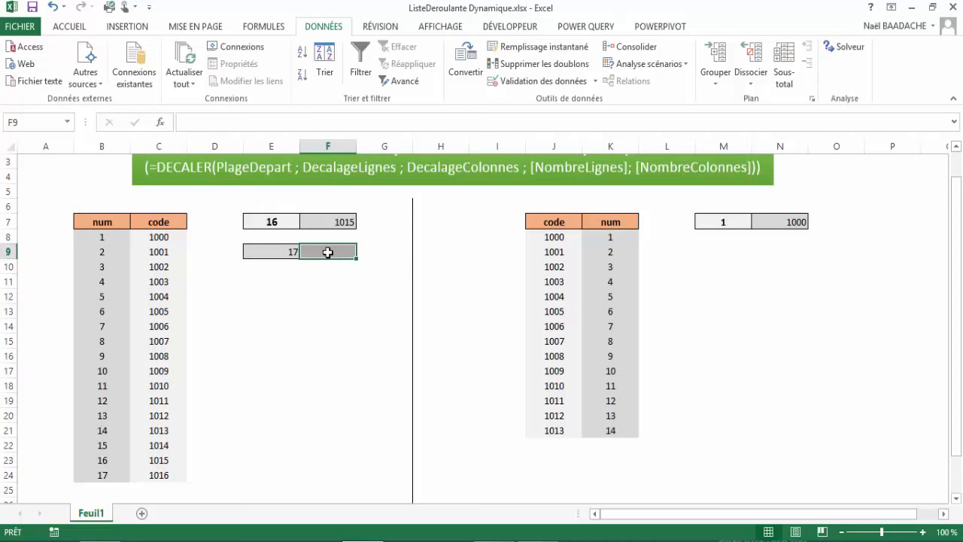
pyautogui.write('=')
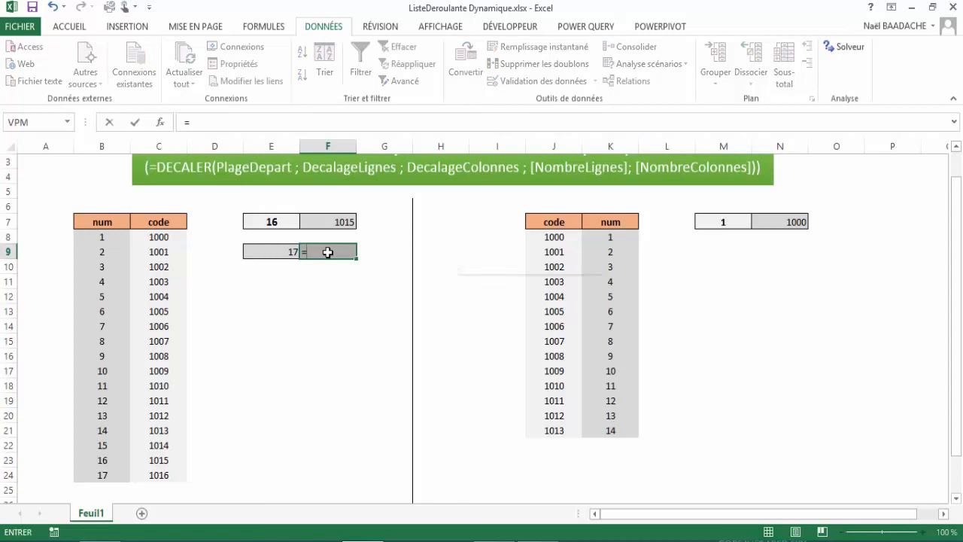
pyautogui.write('recherchev(')
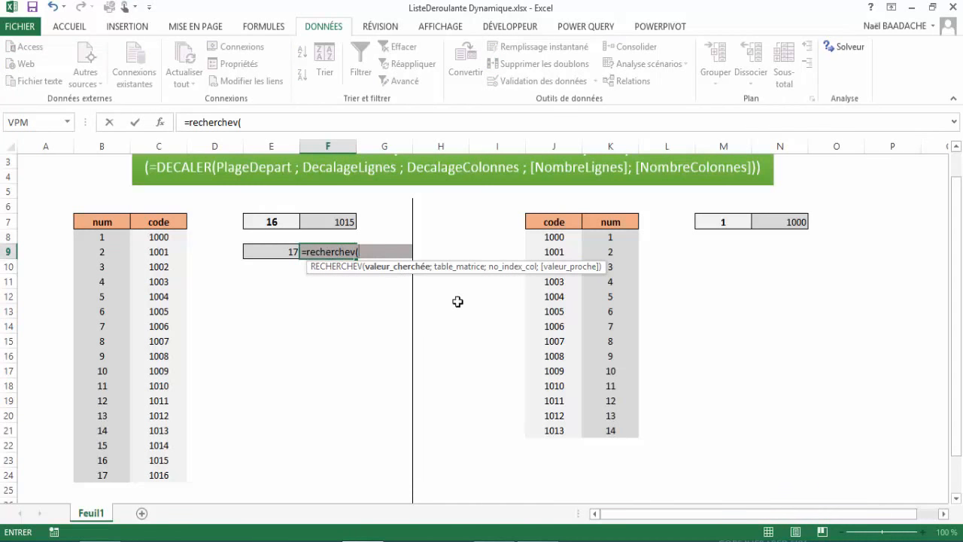
pyautogui.click(267, 252)
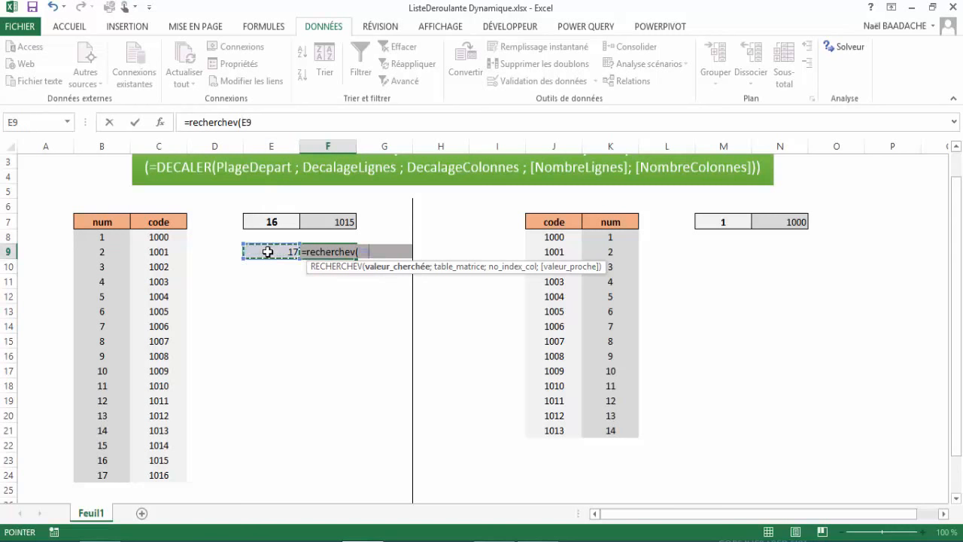
pyautogui.write(';')
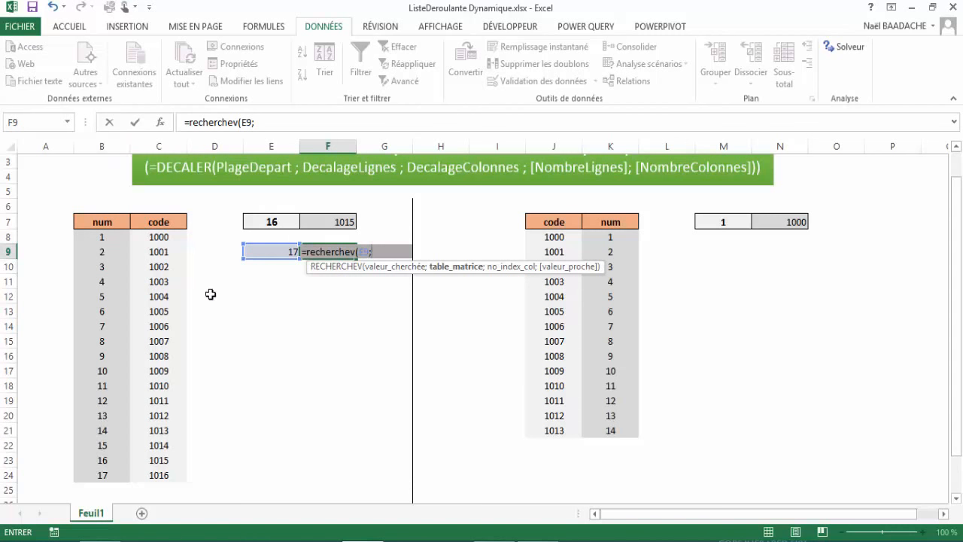
pyautogui.write('b:c')
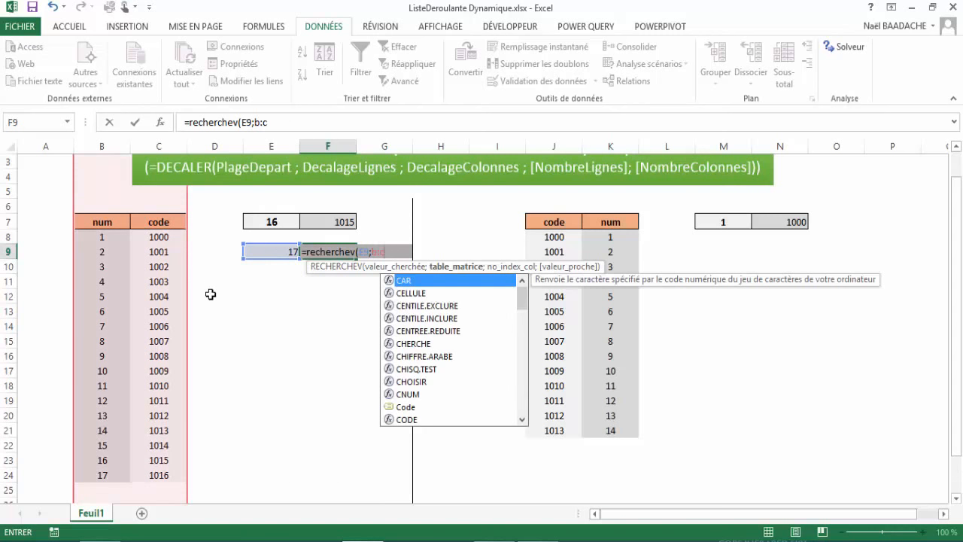
pyautogui.write(';')
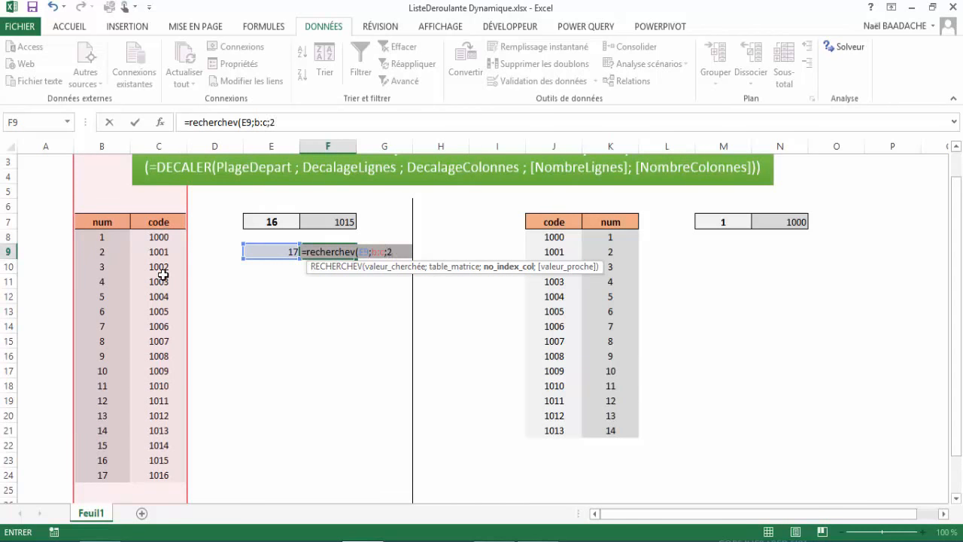
pyautogui.write('2;')
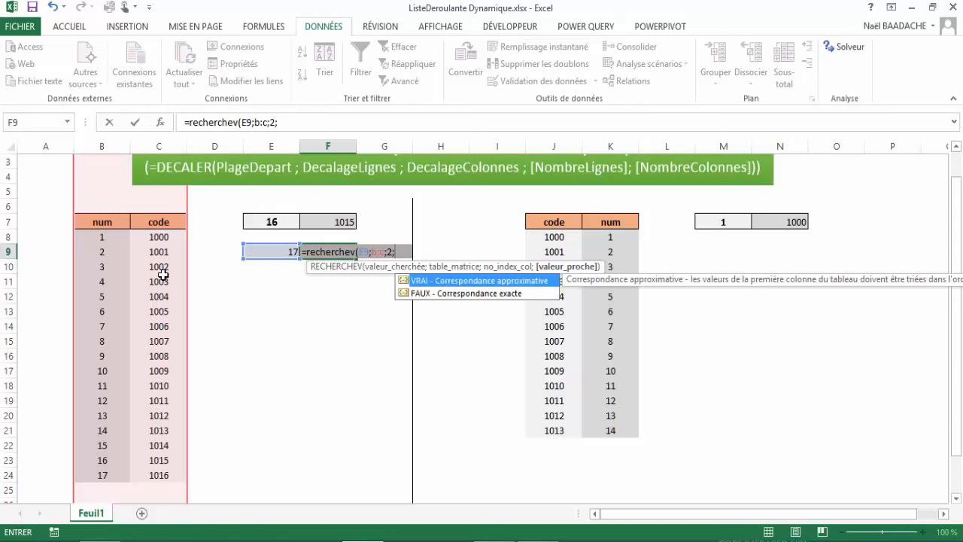
pyautogui.write('faux')
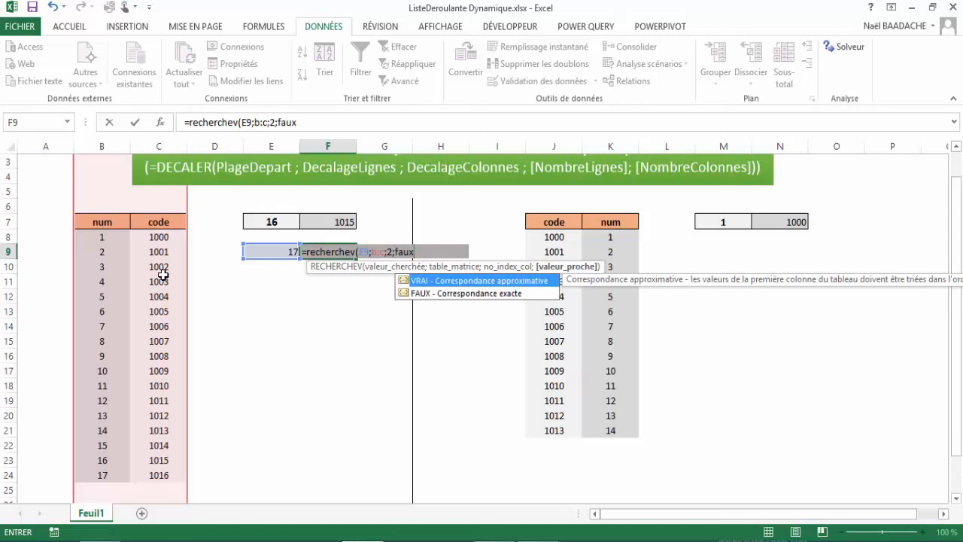
pyautogui.write(')')
pyautogui.press('Return')
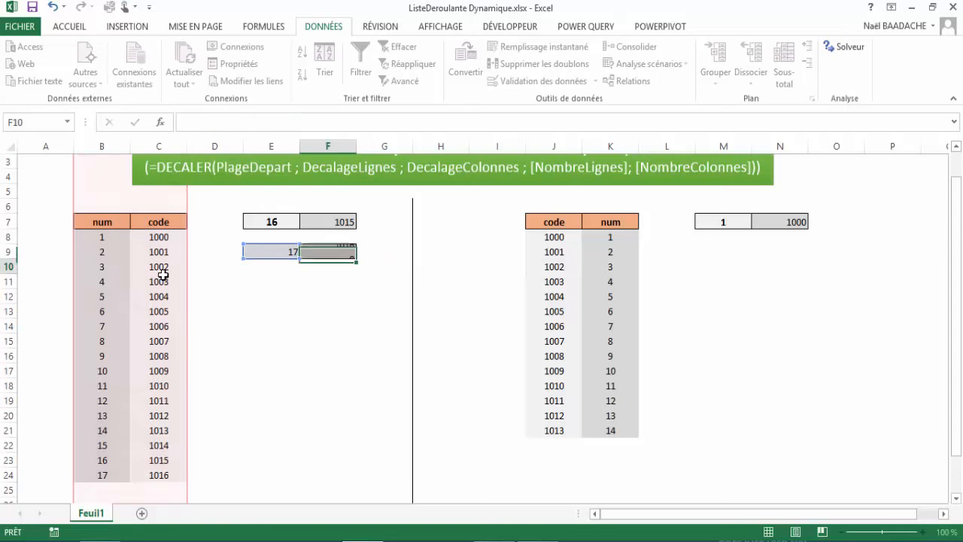
pyautogui.press('Up')
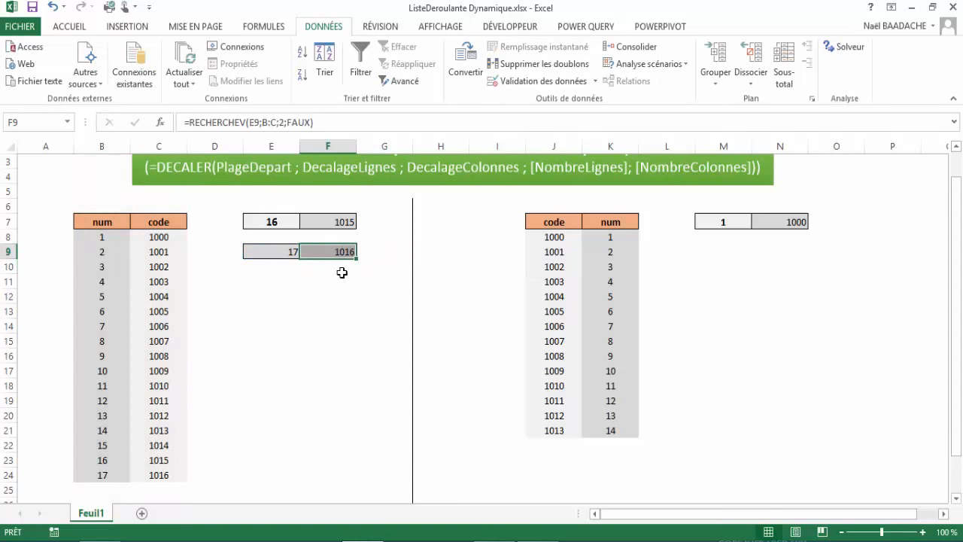
# - Add a new row to the num and code table with num 18 in B25 and code 1017 in C25
pyautogui.click(107, 487)
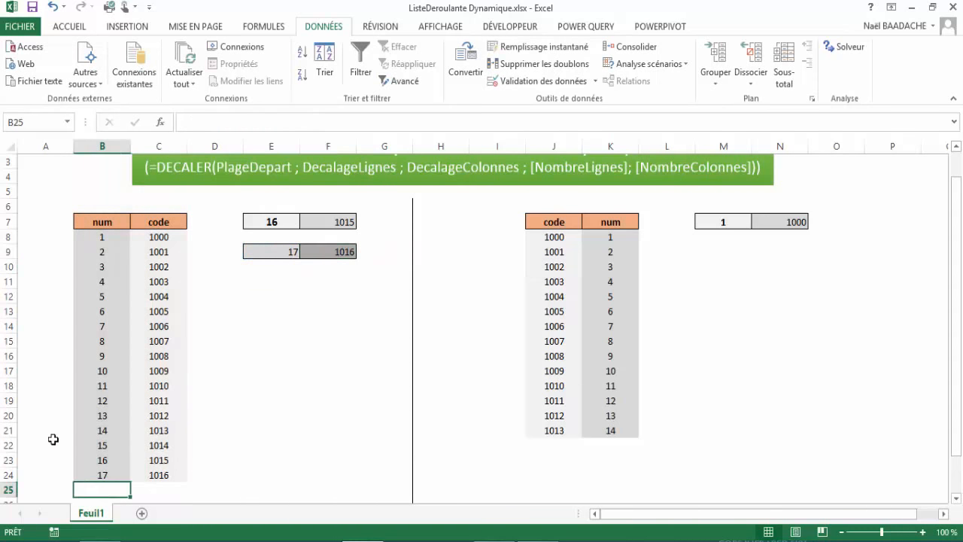
pyautogui.write('18')
pyautogui.press('Tab')
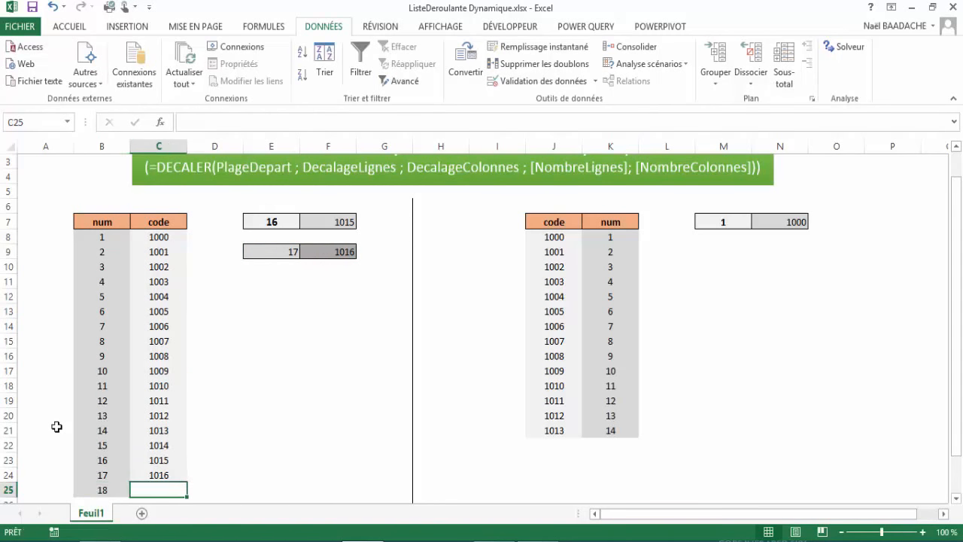
pyautogui.write('101')
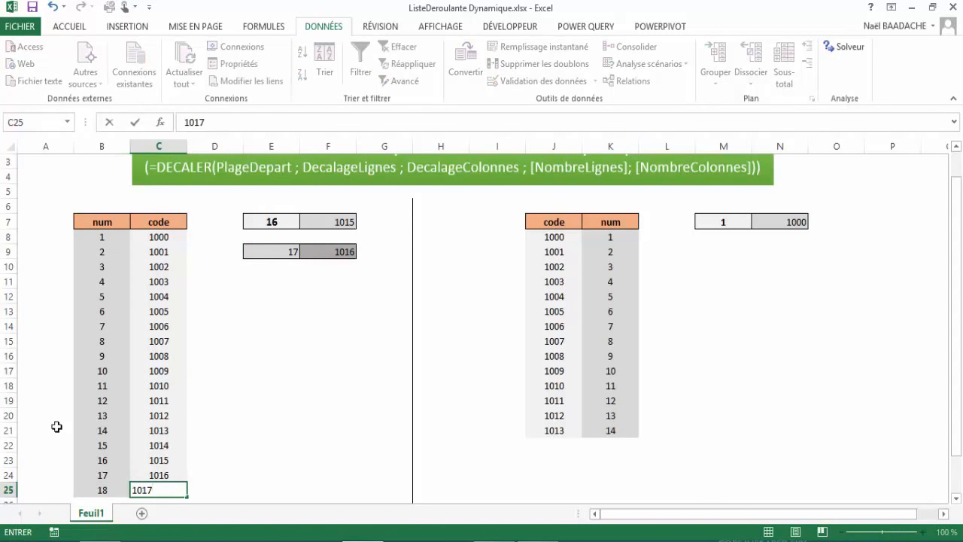
pyautogui.write('7')
pyautogui.press('Return')
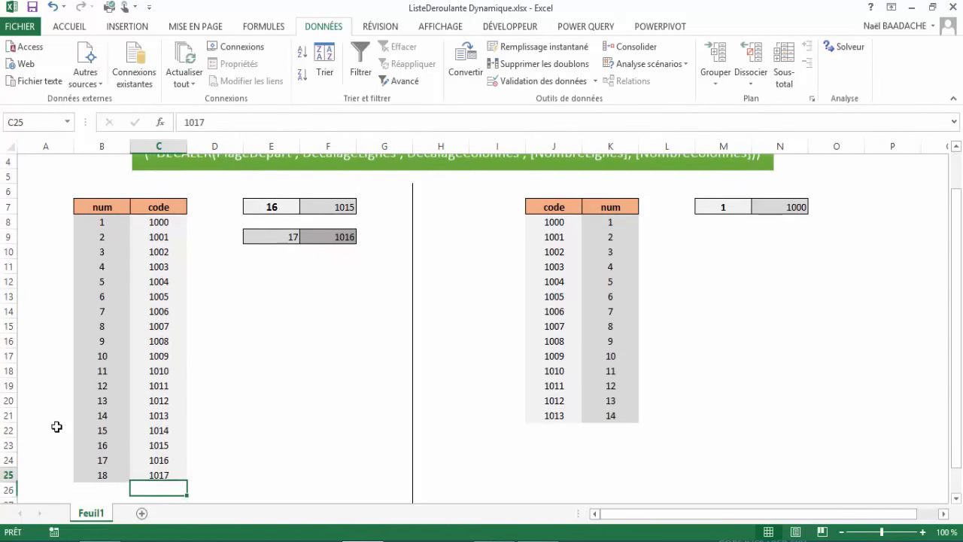
pyautogui.press('Up')
# - Choose the newly added 18 from the dropdown list in E9 and check the lookup cell F9
pyautogui.click(260, 237)
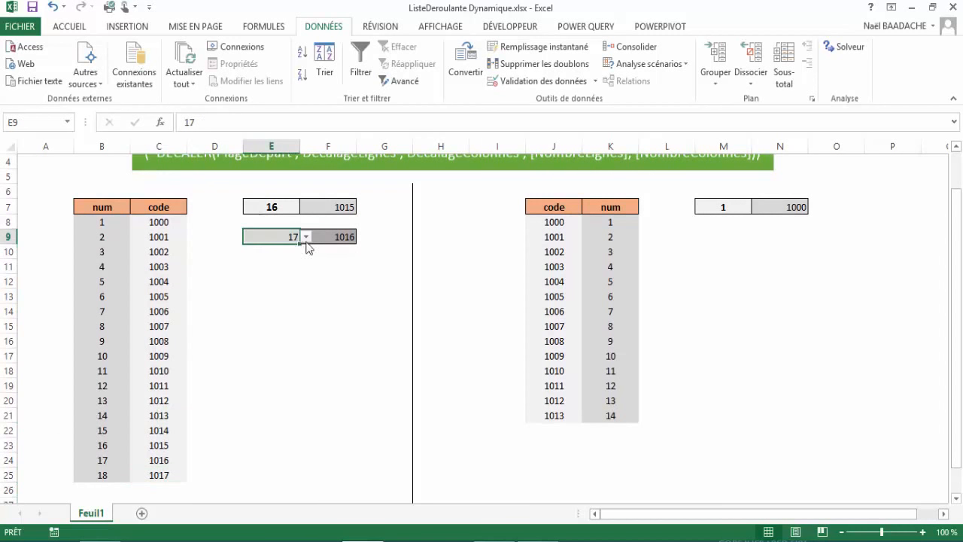
pyautogui.click(307, 237)
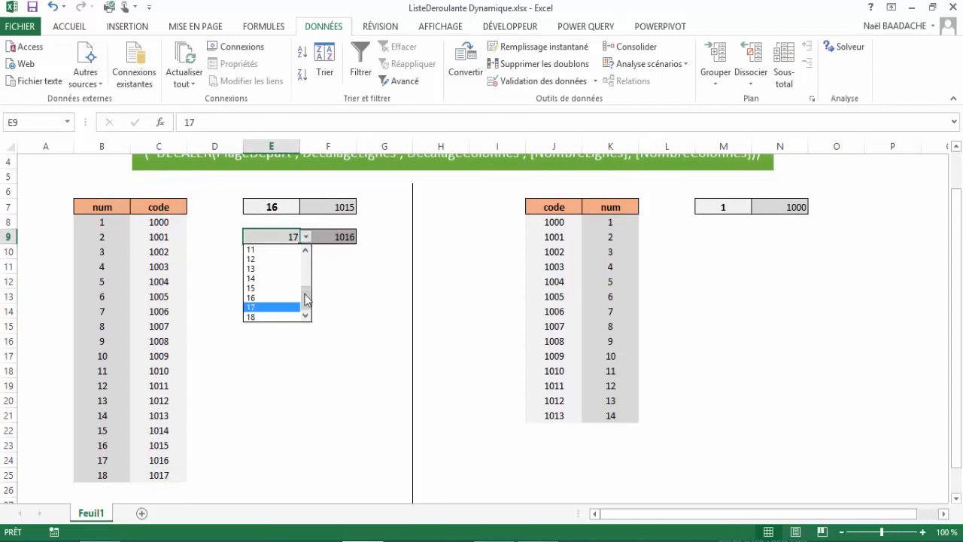
pyautogui.click(256, 318)
pyautogui.click(344, 237)
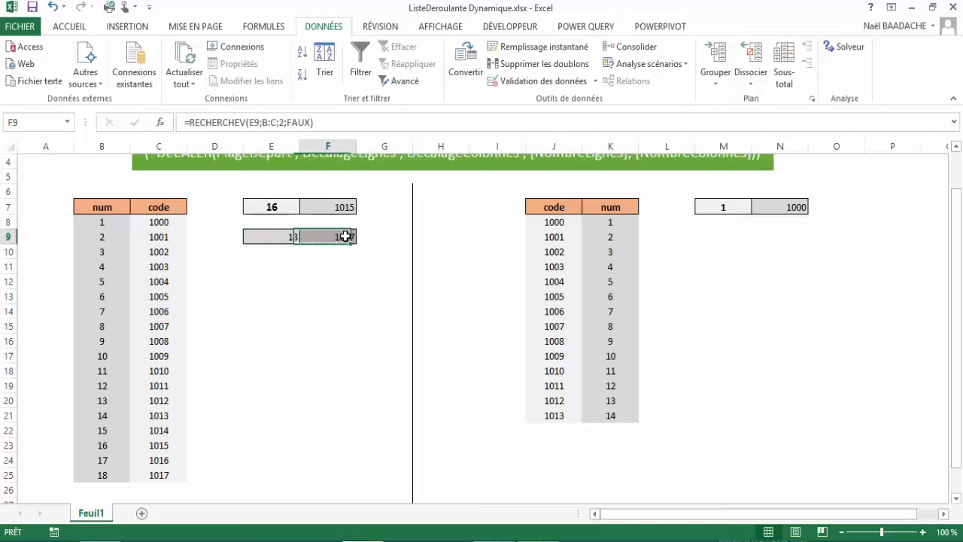
# - Format the number in dropdown cell E9 as bold and centre it horizontally
pyautogui.click(289, 237)
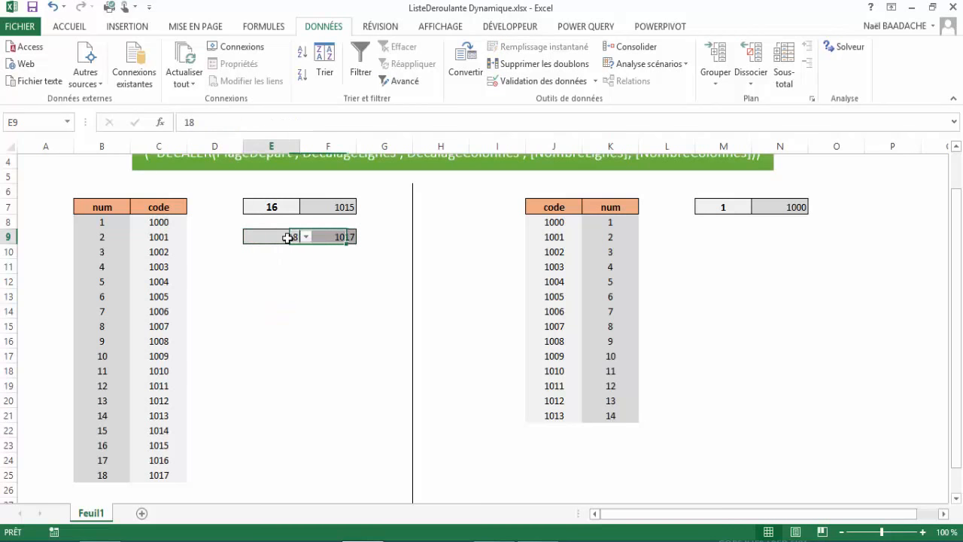
pyautogui.click(70, 28)
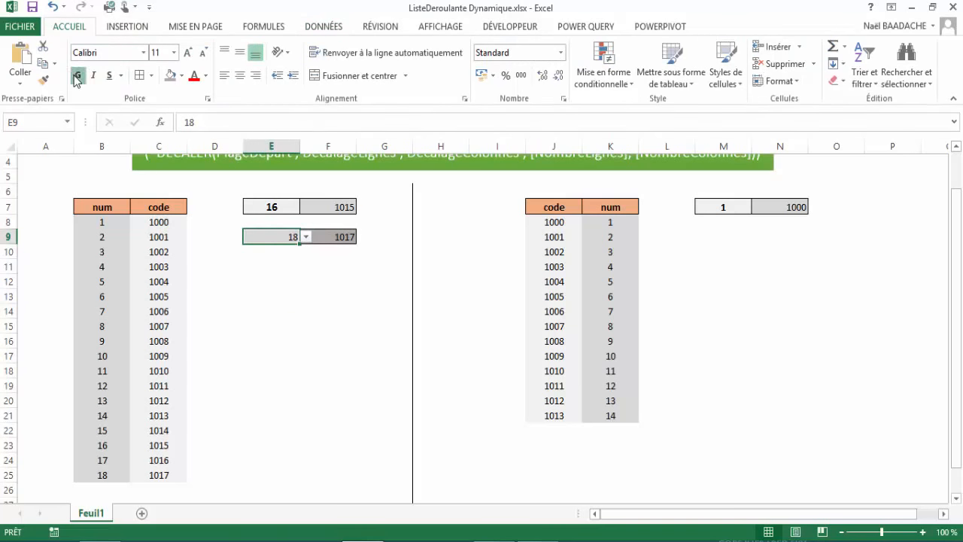
pyautogui.click(240, 75)
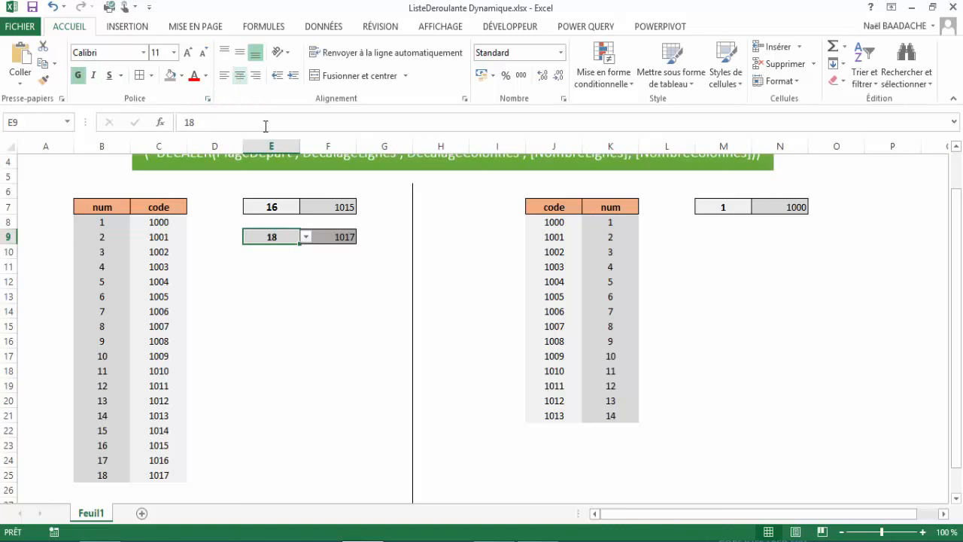
pyautogui.click(298, 277)
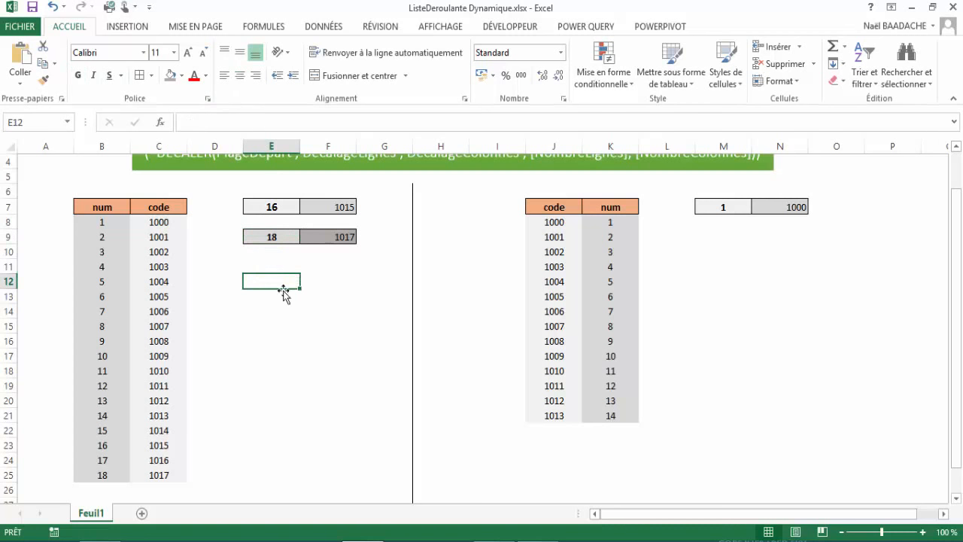
pyautogui.click(167, 221)
pyautogui.moveTo(167, 221); pyautogui.dragTo(157, 474)
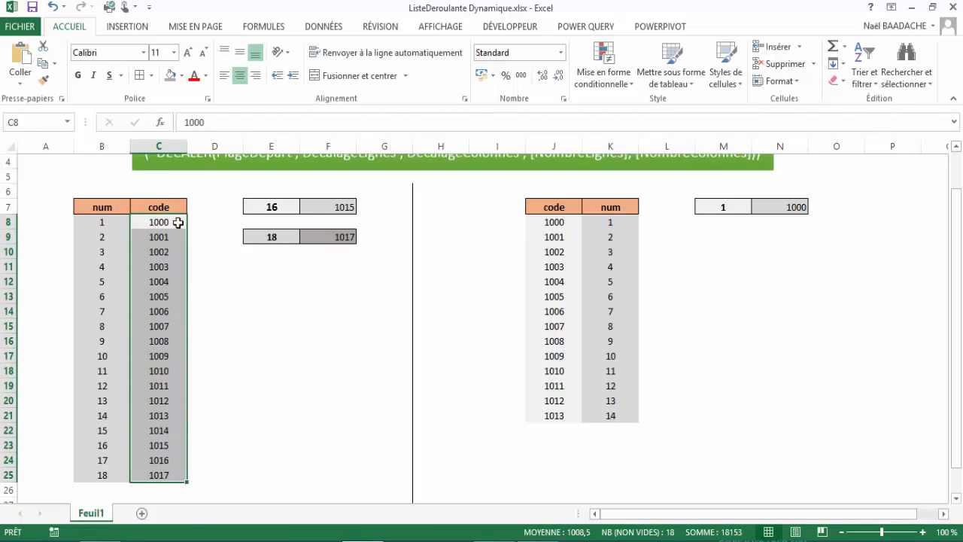
pyautogui.click(175, 221)
pyautogui.click(35, 221)
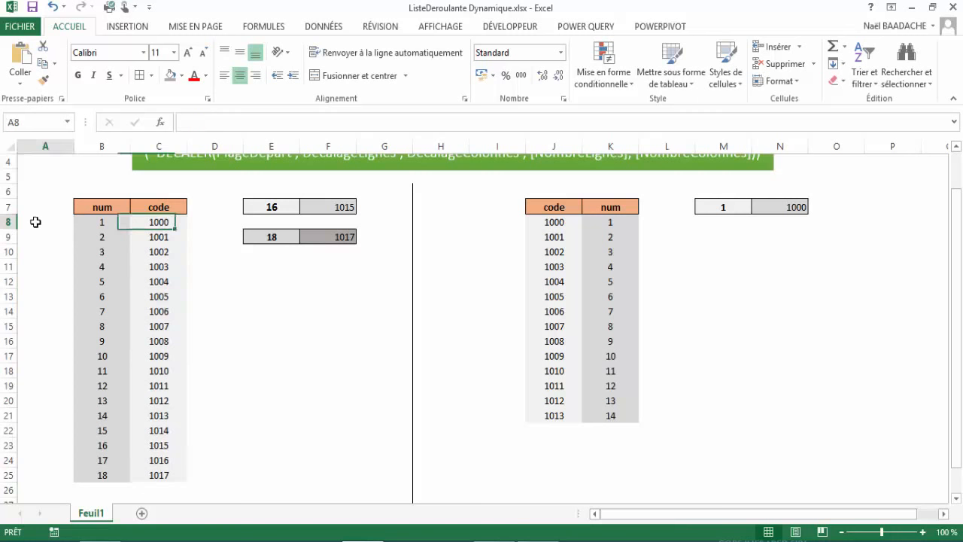
# - Compare the column order of the code and num table in J:K with the num and code table in B:C
pyautogui.moveTo(554, 223); pyautogui.dragTo(584, 410)
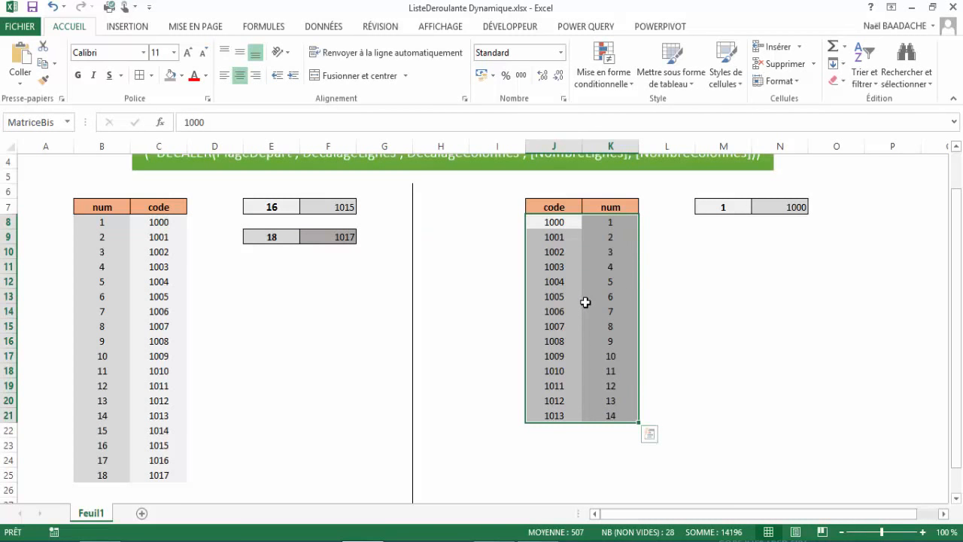
pyautogui.click(619, 314)
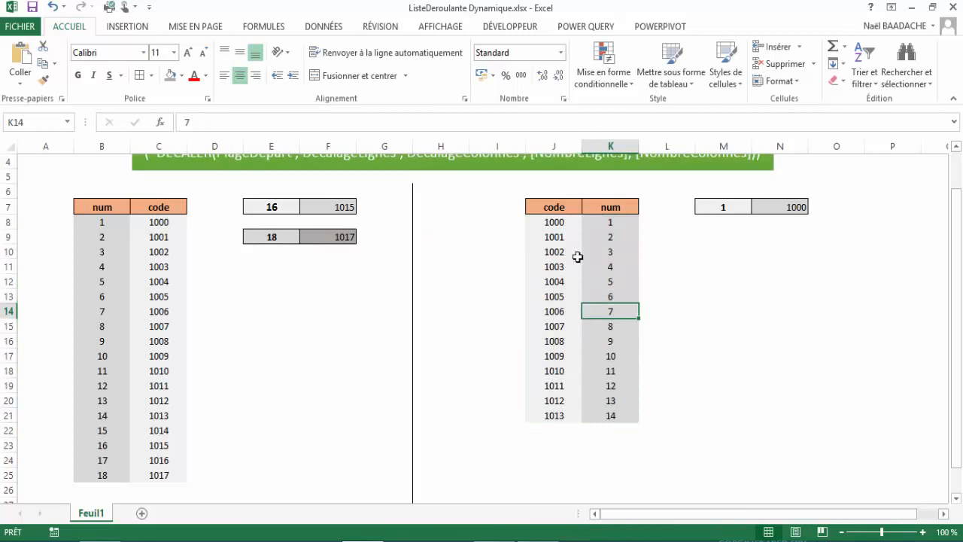
pyautogui.click(555, 224)
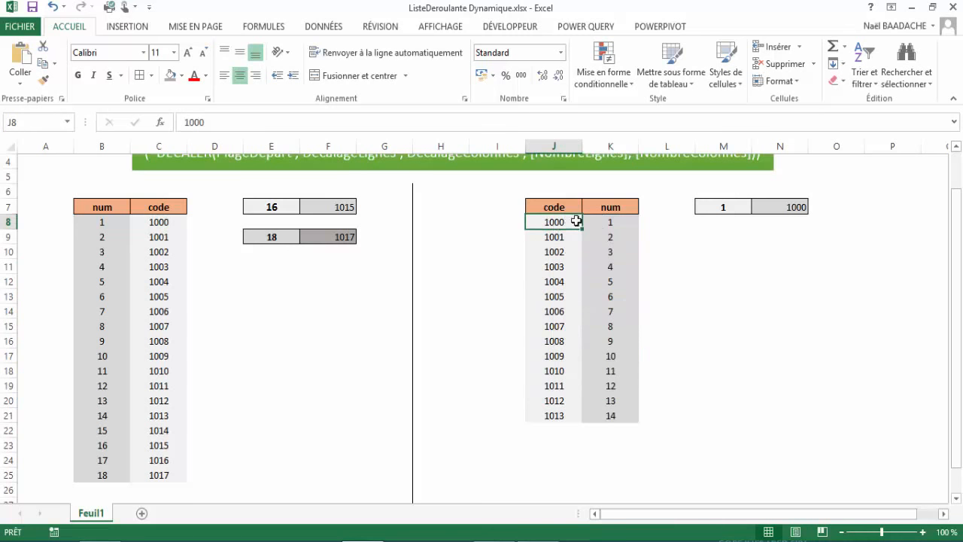
pyautogui.moveTo(592, 223); pyautogui.dragTo(600, 238)
pyautogui.click(565, 281)
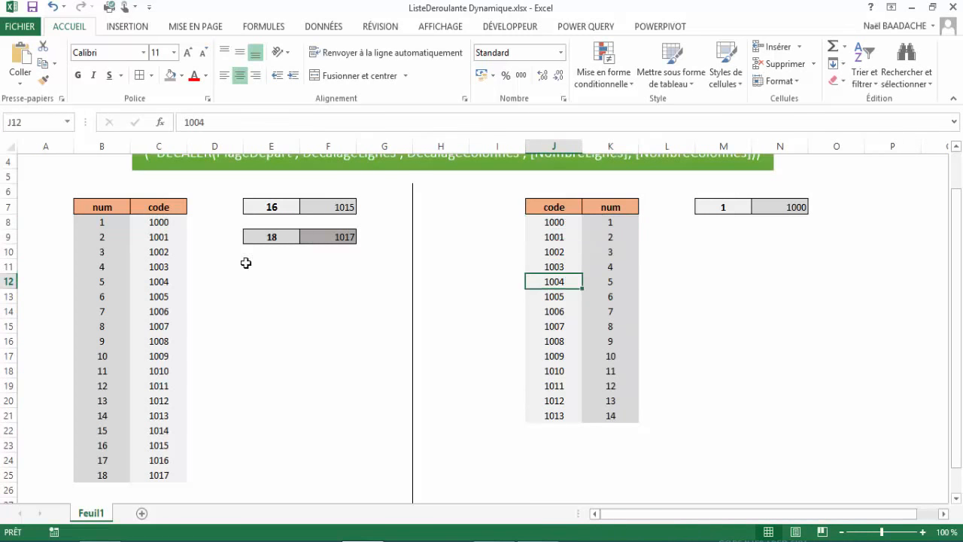
pyautogui.click(160, 224)
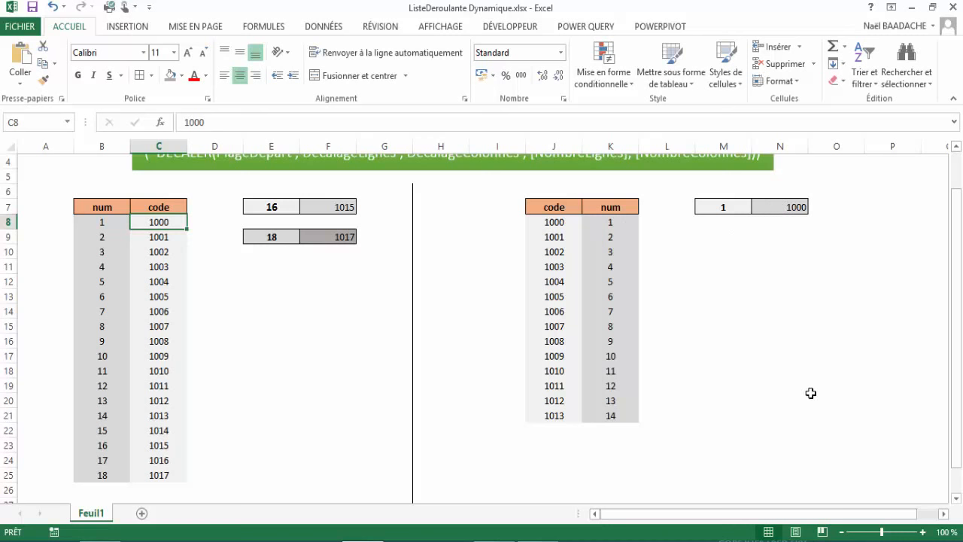
pyautogui.scroll(1, 810, 392)
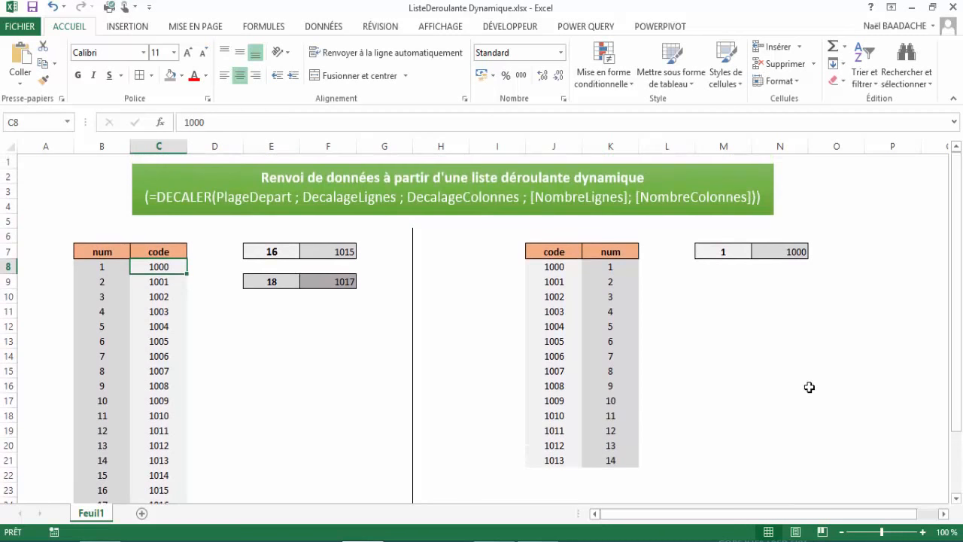
# - Inspect the lookup formula in N7 and choose 14 from the dropdown list in M7
pyautogui.click(774, 252)
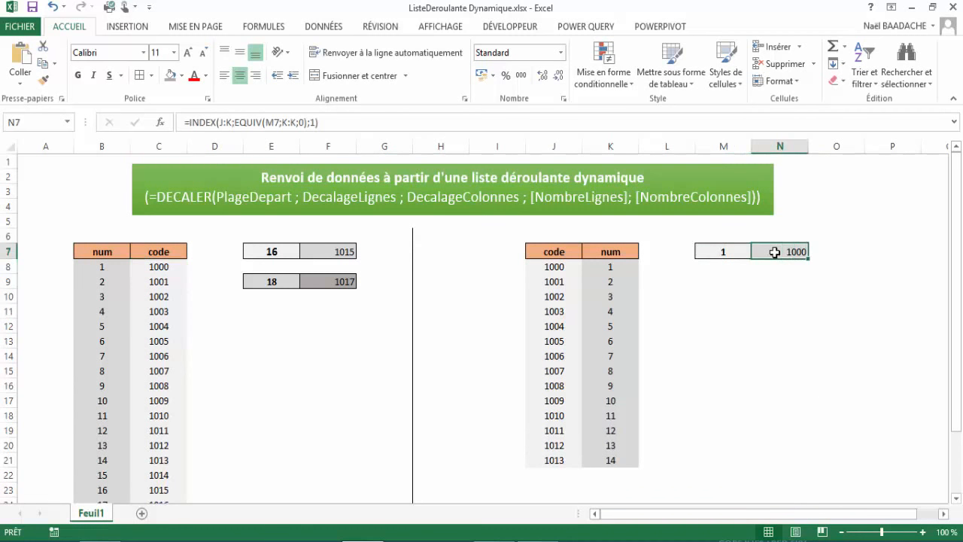
pyautogui.click(717, 251)
pyautogui.click(757, 253)
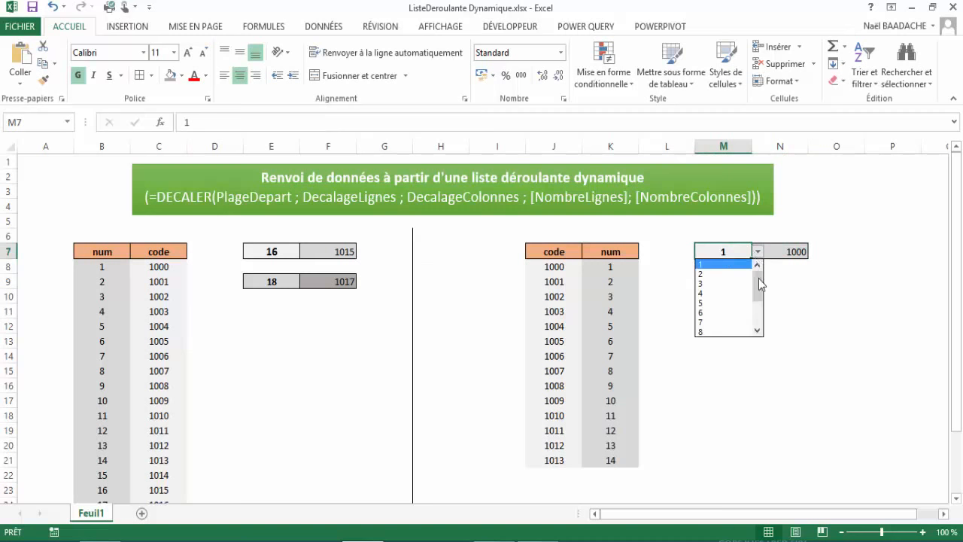
pyautogui.moveTo(762, 283); pyautogui.dragTo(761, 333)
pyautogui.press('Escape')
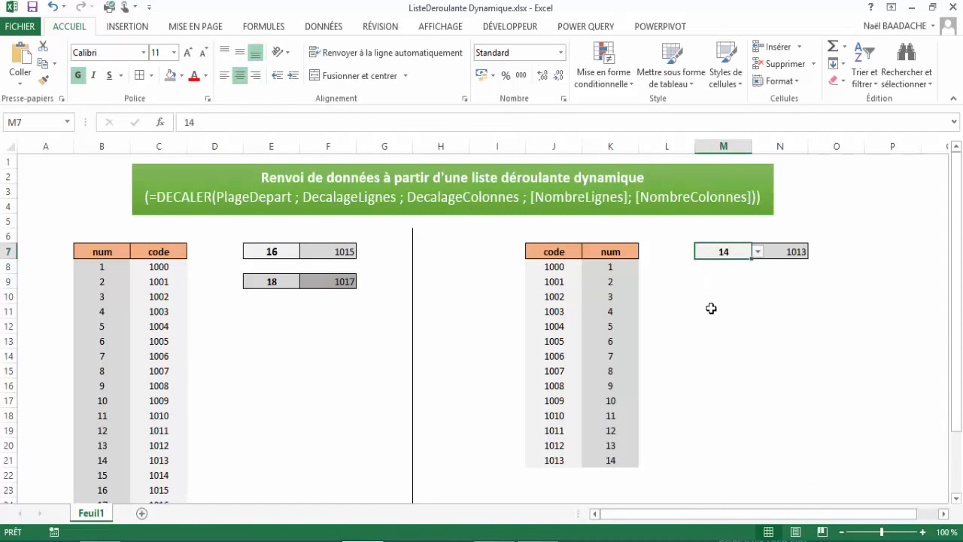
pyautogui.click(94, 269)
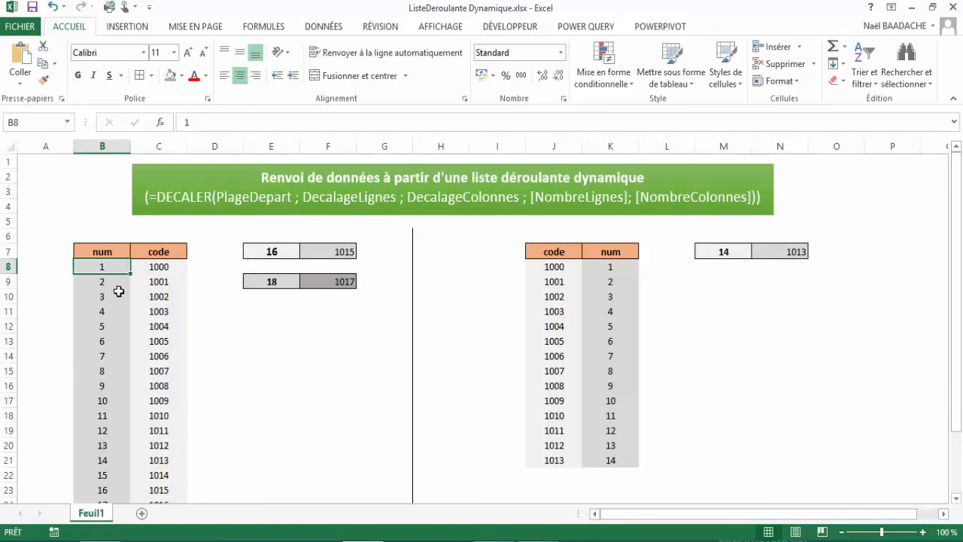
# - Clear the lookup formula in N7 and start an INDEX formula there with columns J:K as the matrix
pyautogui.click(776, 256)
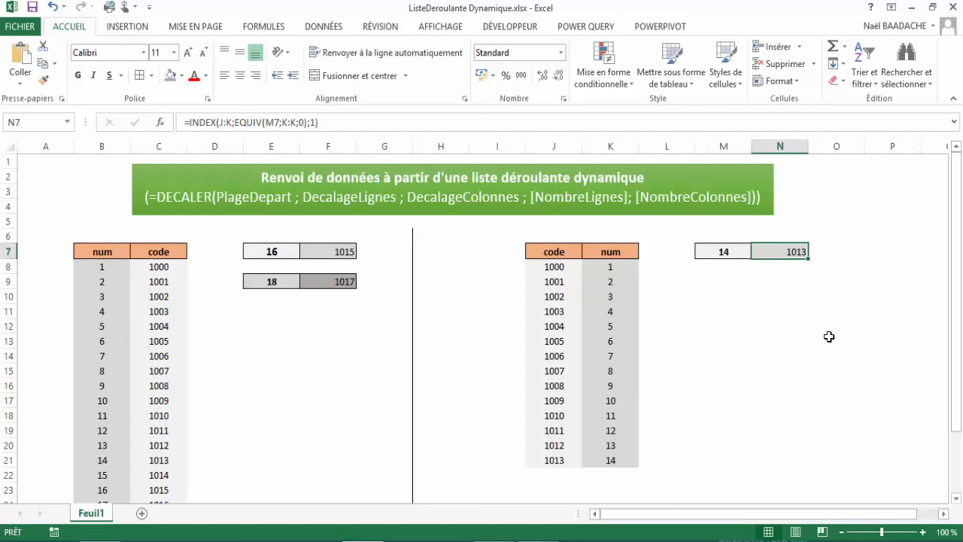
pyautogui.press('Delete')
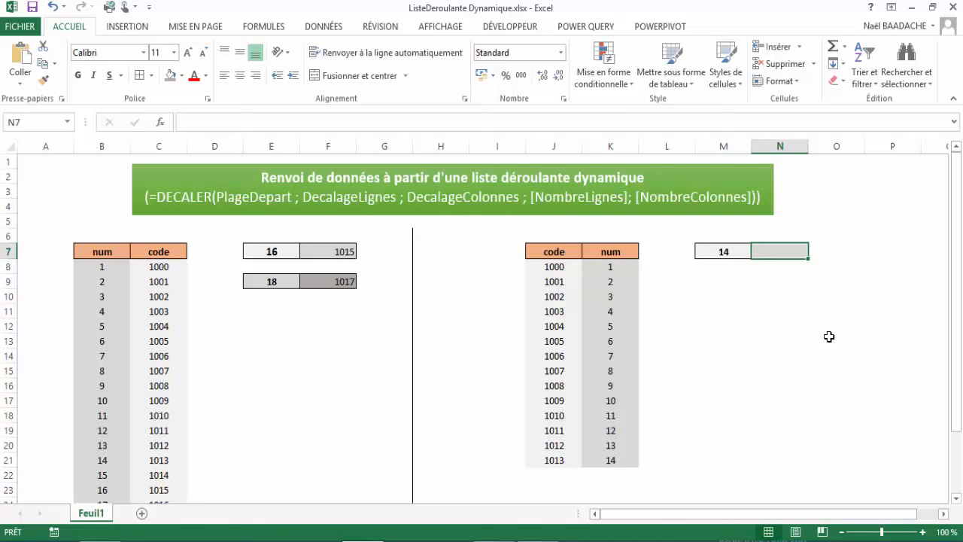
pyautogui.write('=INDEX')
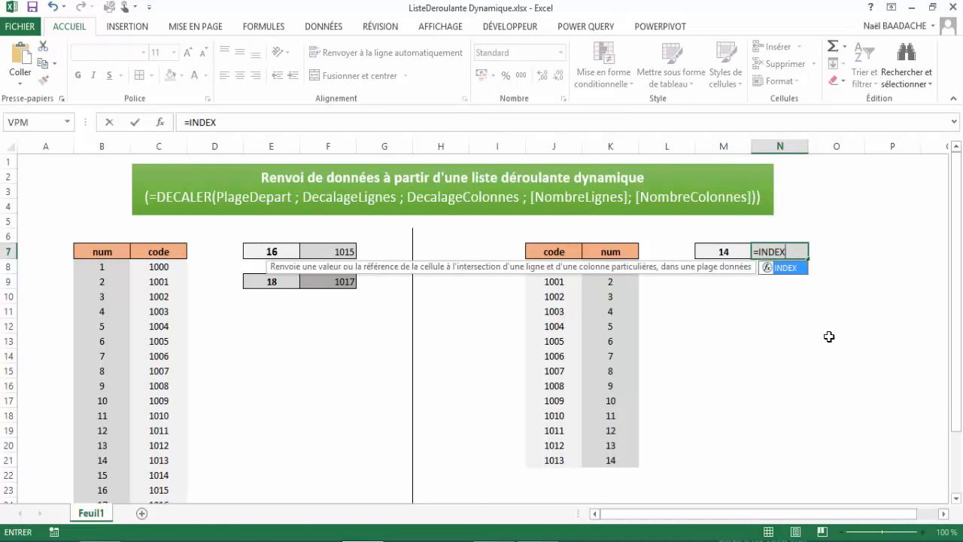
pyautogui.write('(')
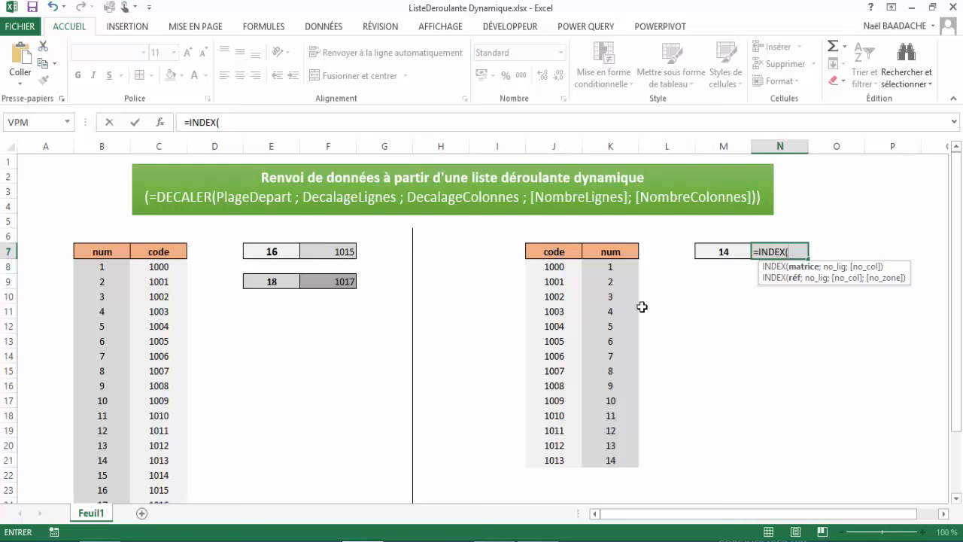
pyautogui.write('j')
pyautogui.press('Escape')
pyautogui.write(':k')
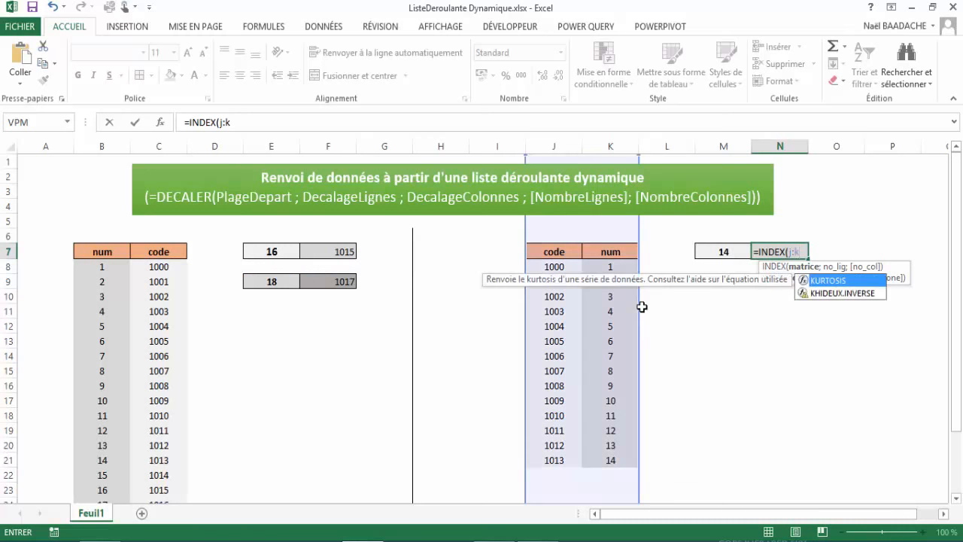
pyautogui.write(';')
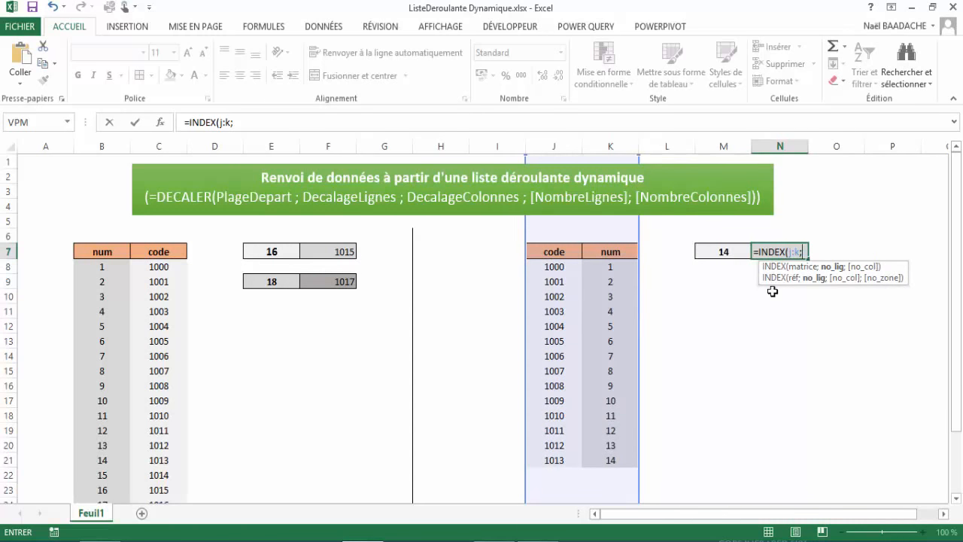
# - Nest EQUIV(M7;K:K;0) as the row number argument of the INDEX formula in N7
pyautogui.write('equiv')
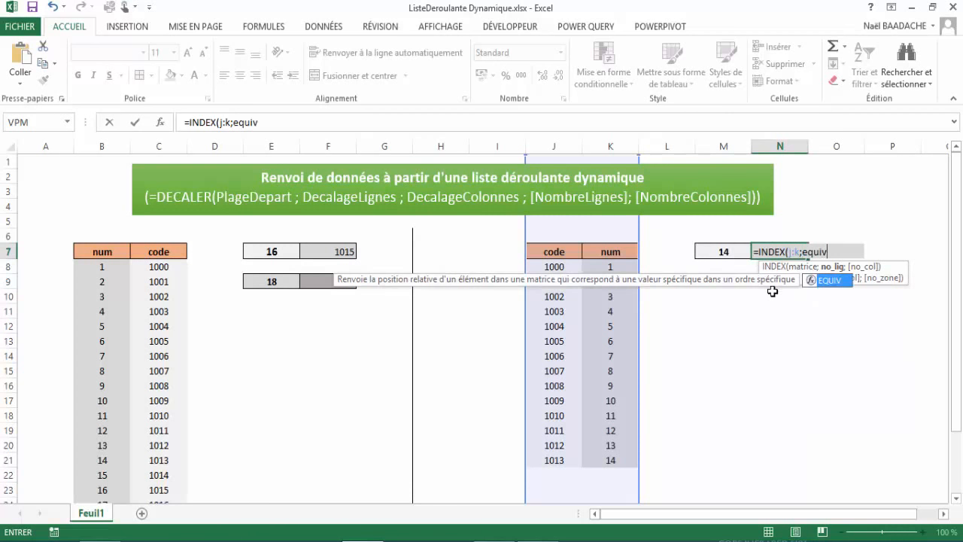
pyautogui.write('(')
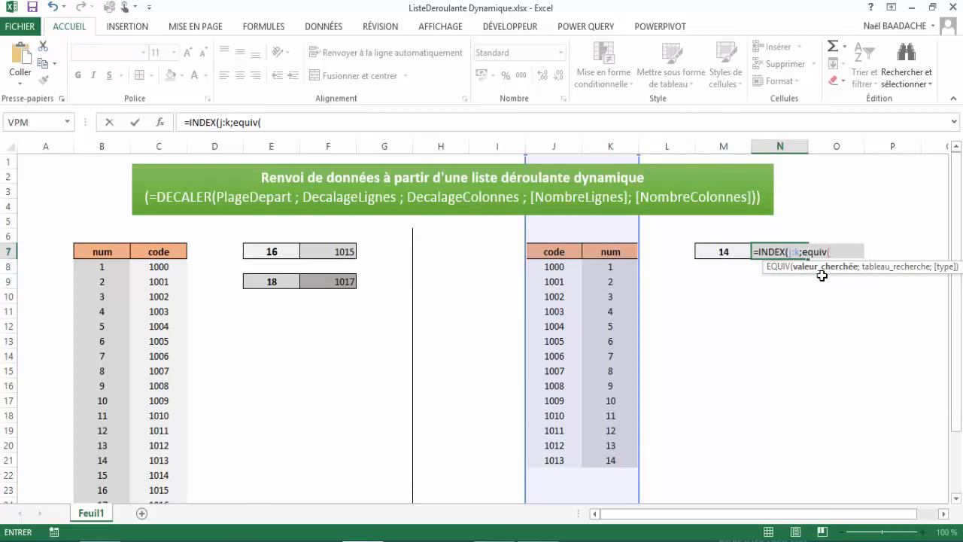
pyautogui.moveTo(842, 273); pyautogui.dragTo(844, 301)
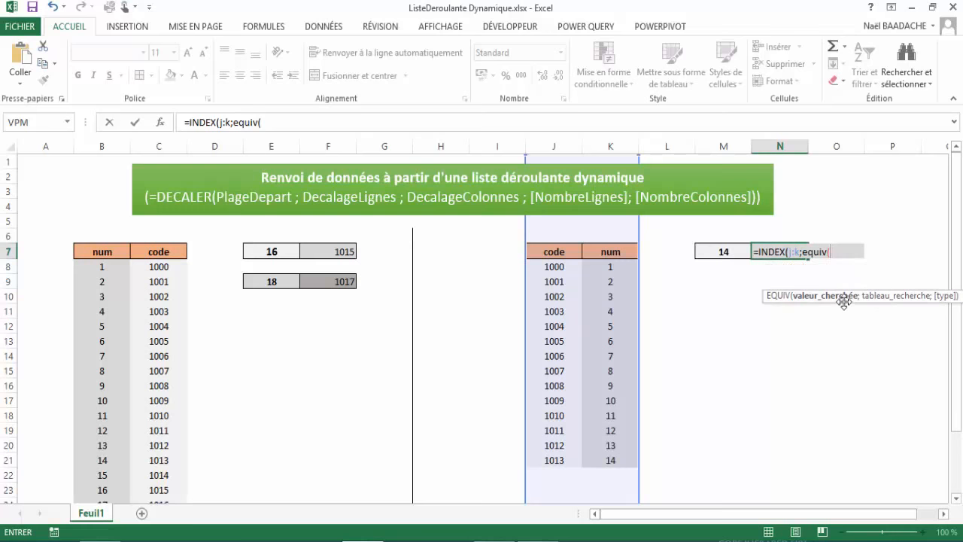
pyautogui.click(722, 253)
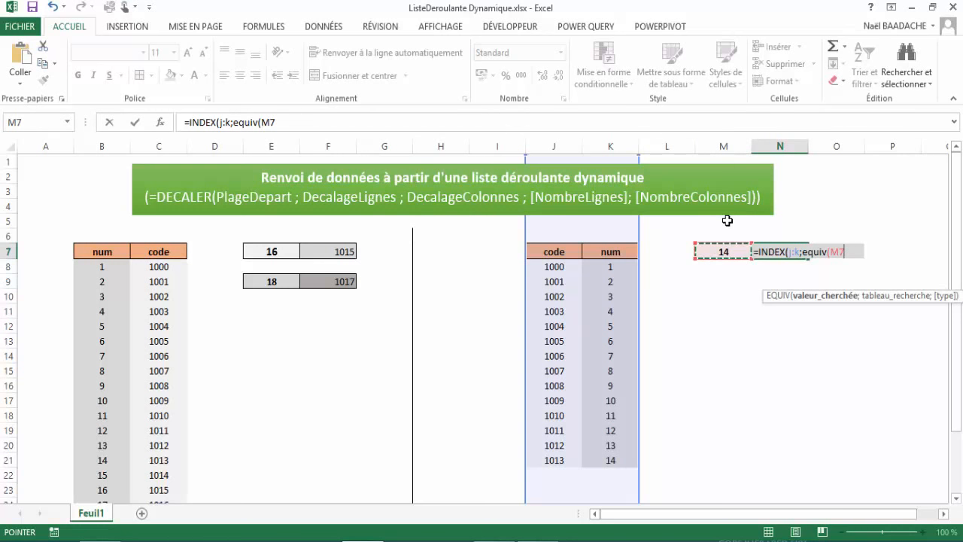
pyautogui.write(';')
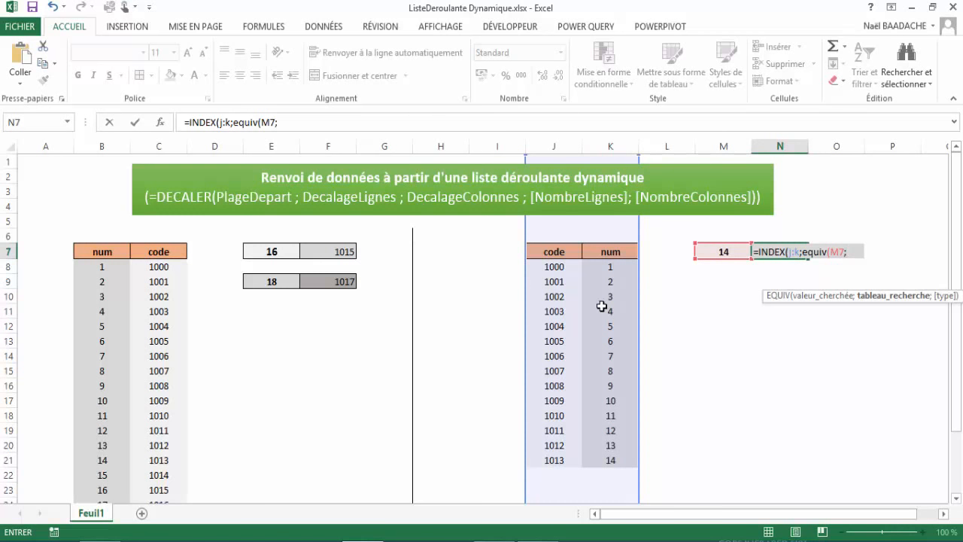
pyautogui.write('k')
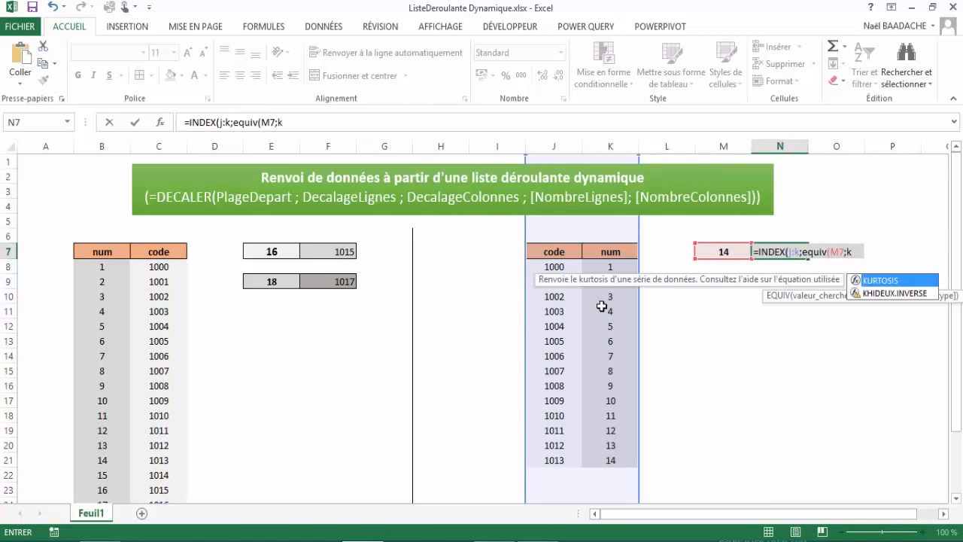
pyautogui.write(':k')
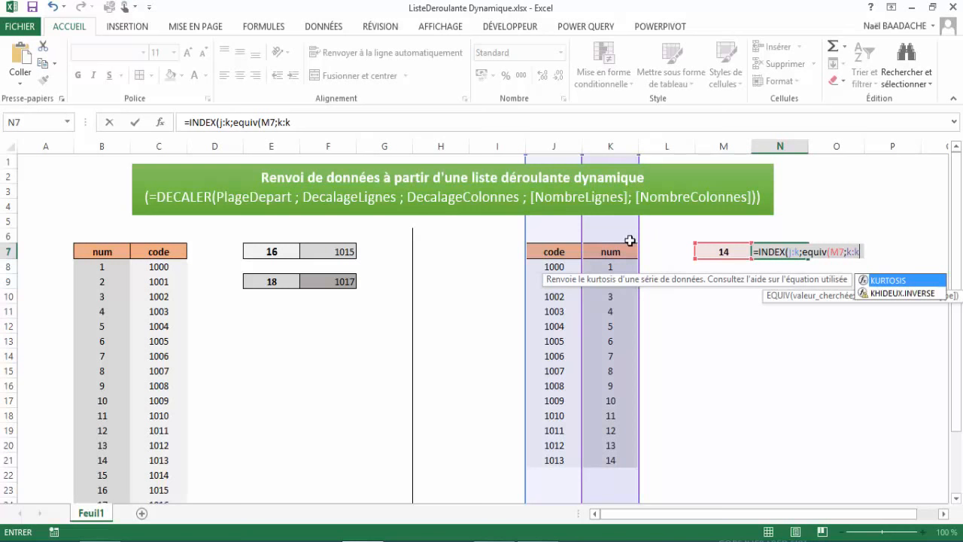
pyautogui.write(';')
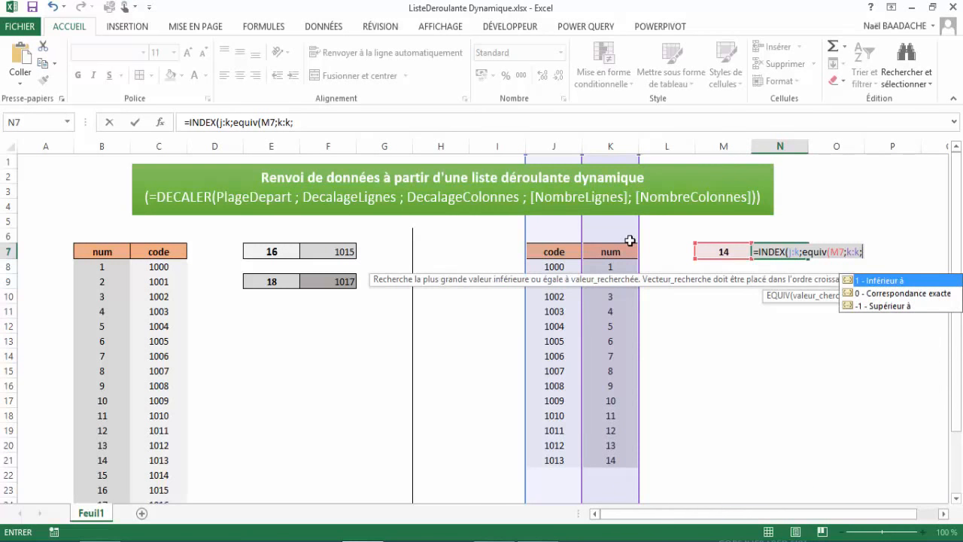
pyautogui.write('0')
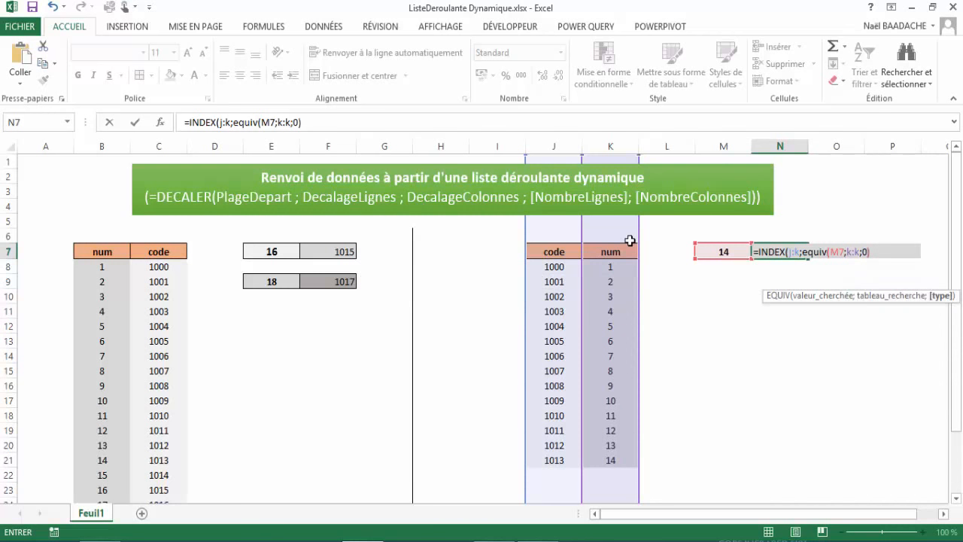
pyautogui.write(')')
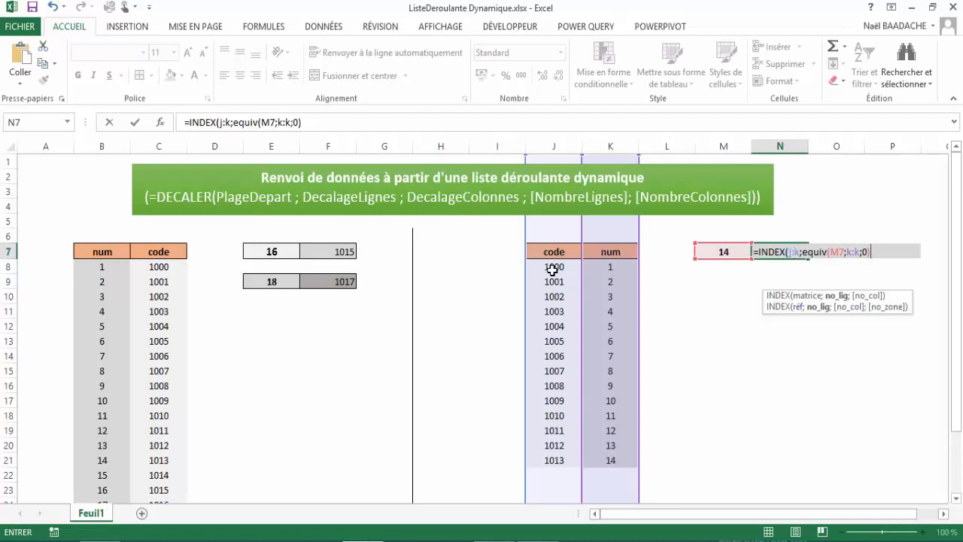
# - Complete the N7 formula as =INDEX(j:k;equiv(M7;k:k;0)1) and accept the proposed correction with *1
pyautogui.write('1)')
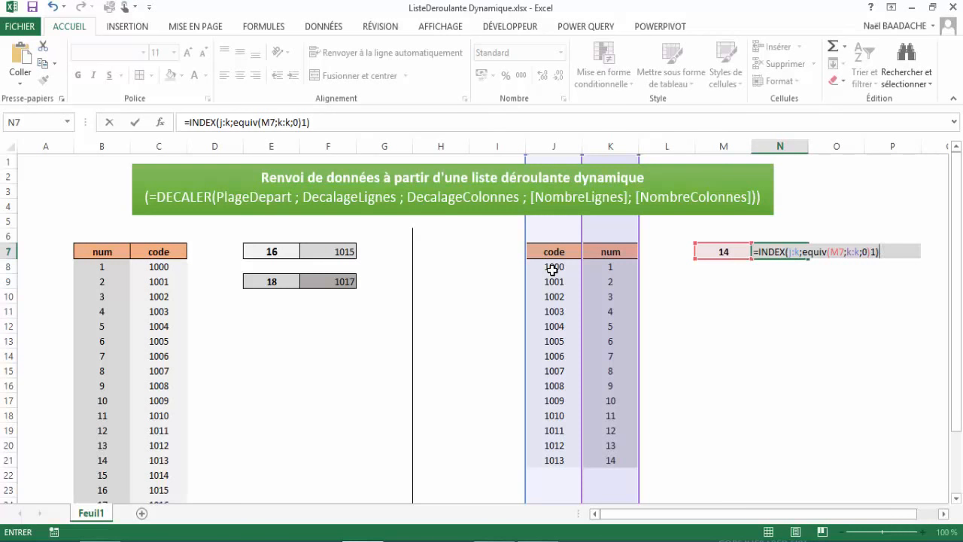
pyautogui.press('Return')
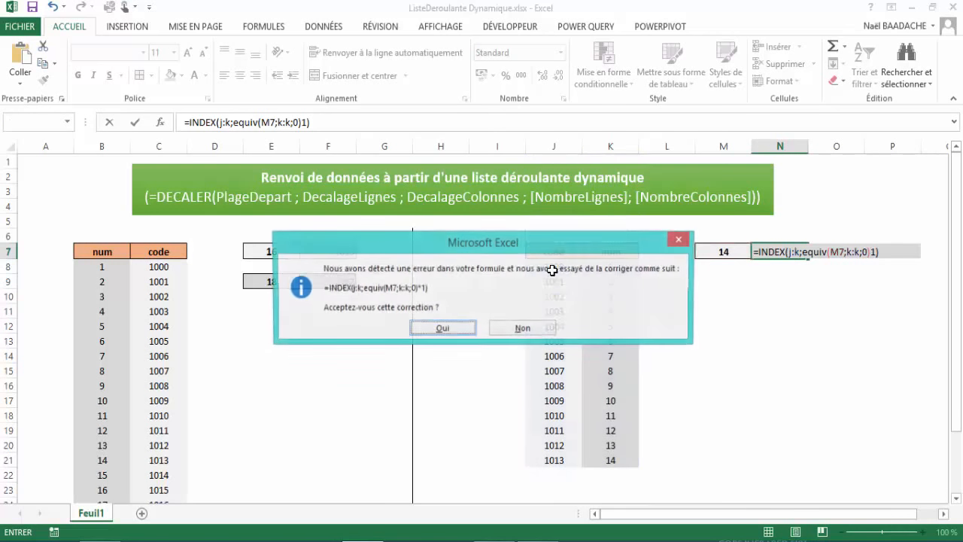
pyautogui.press('Return')
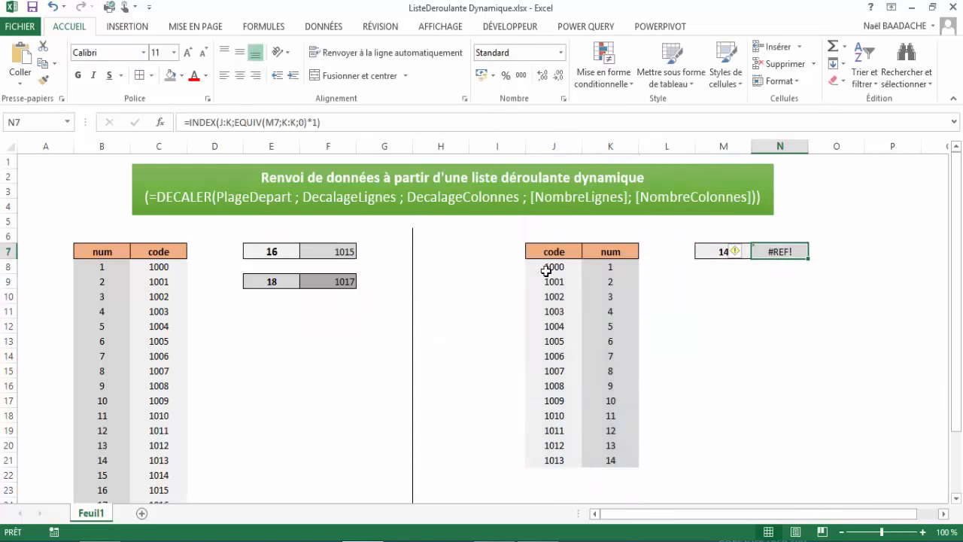
# - Replace the asterisk before the 1 with a semicolon so N7 contains =INDEX(J:K;EQUIV(M7;K:K;0);1)
pyautogui.click(309, 122)
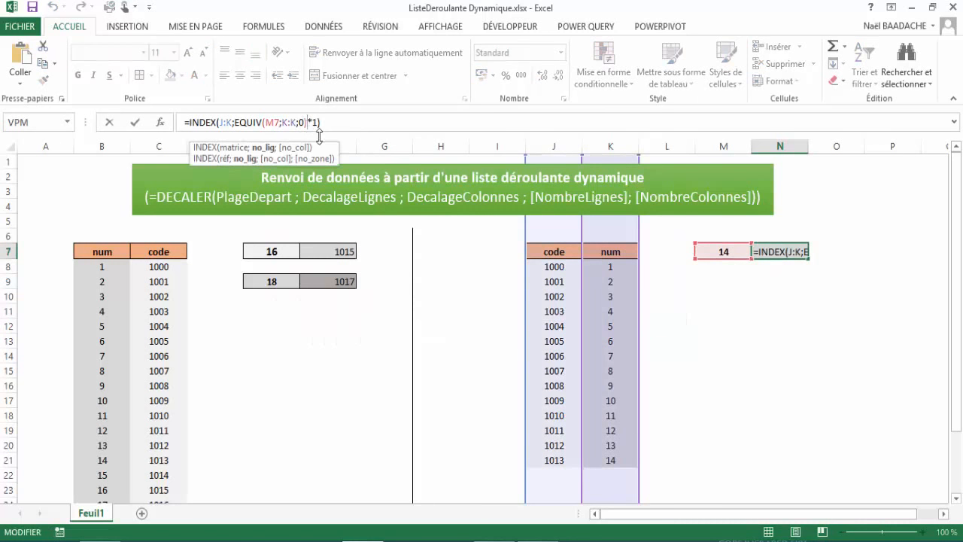
pyautogui.press('BackSpace')
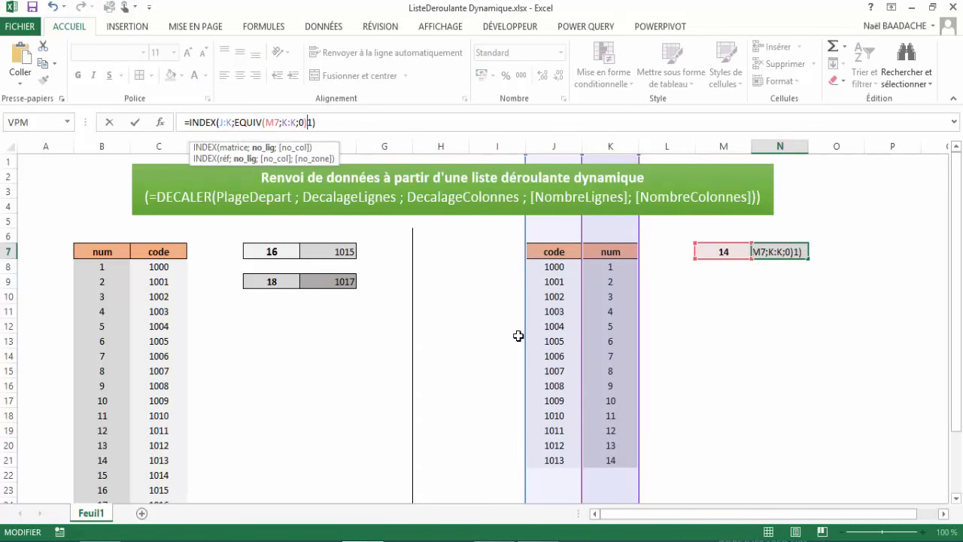
pyautogui.write(';')
pyautogui.hotkey('ctrl', 'Return')
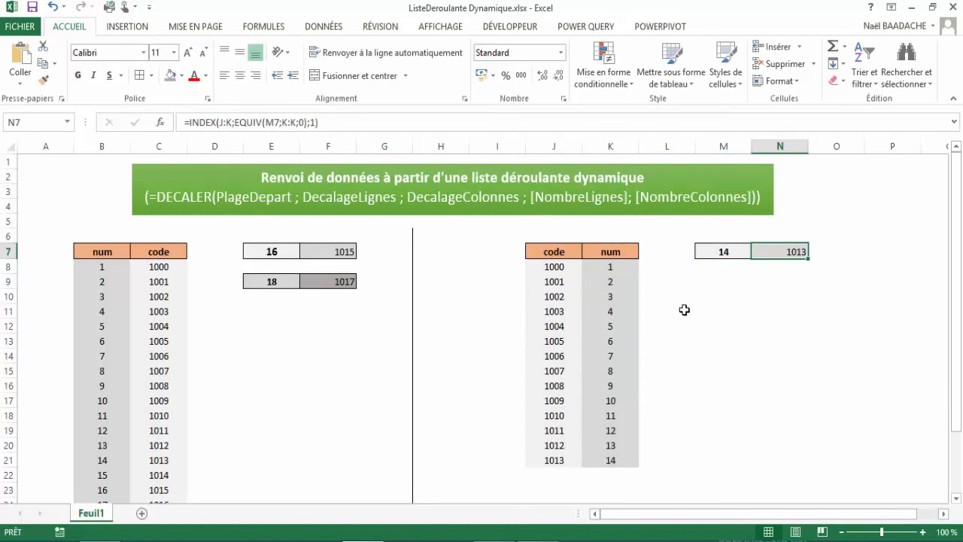
# - Check the lookup result in N7 against the code and num in row 21 of the J:K table
pyautogui.click(557, 459)
pyautogui.click(608, 461)
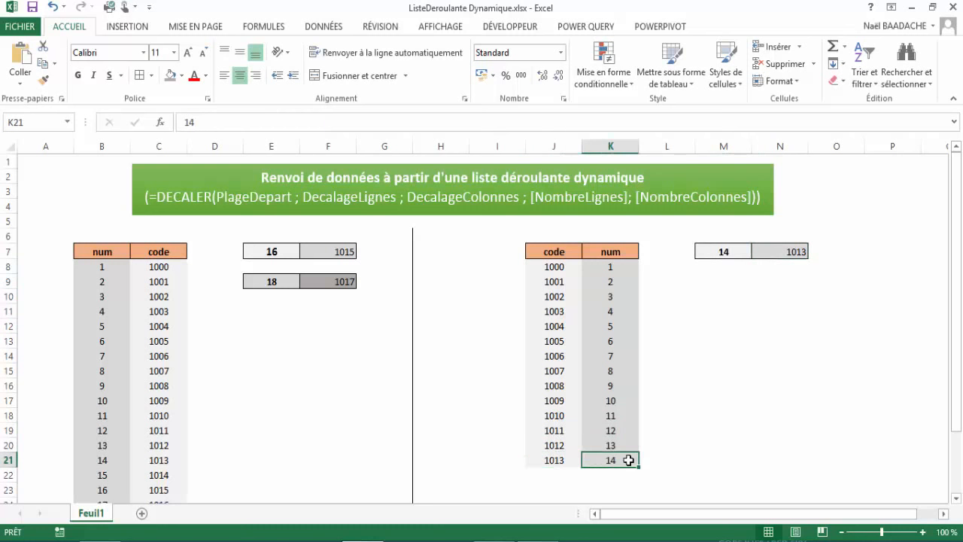
pyautogui.click(555, 461)
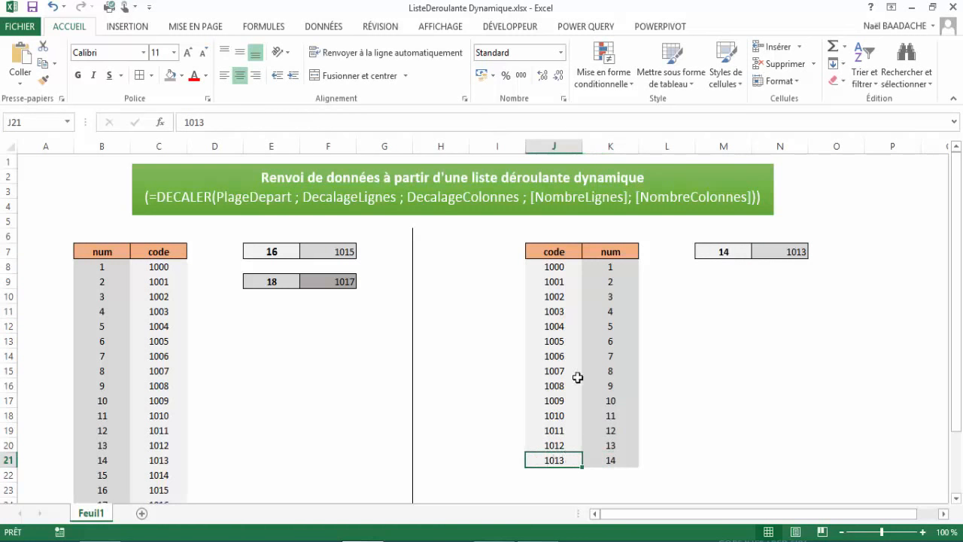
pyautogui.click(611, 460)
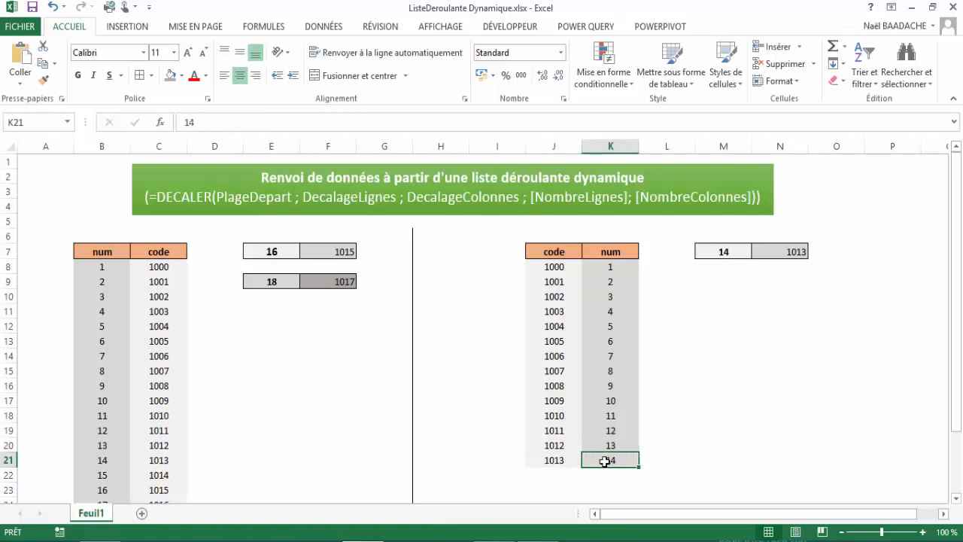
# - Add a new row to the J:K table with num 15 in K22 and code 1014 in J22
pyautogui.click(555, 460)
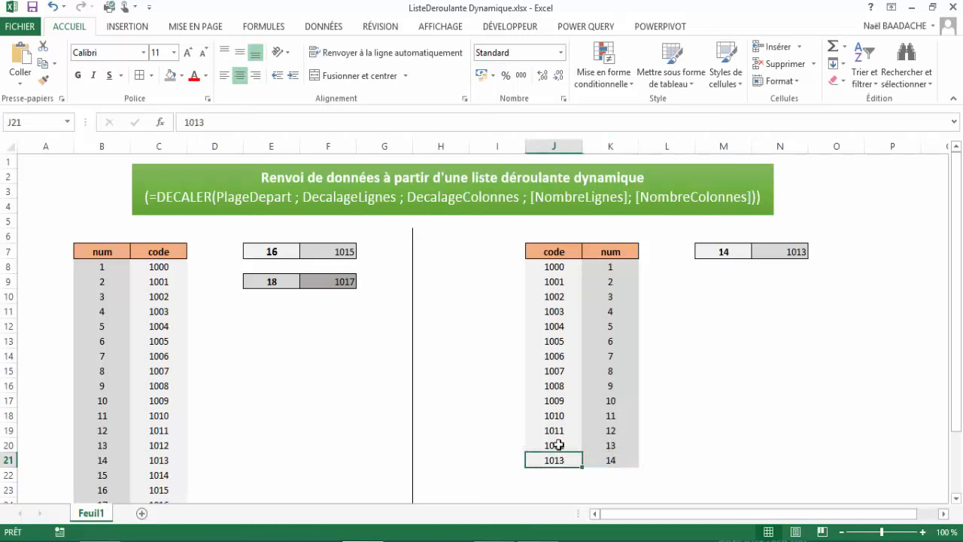
pyautogui.click(605, 474)
pyautogui.write('15')
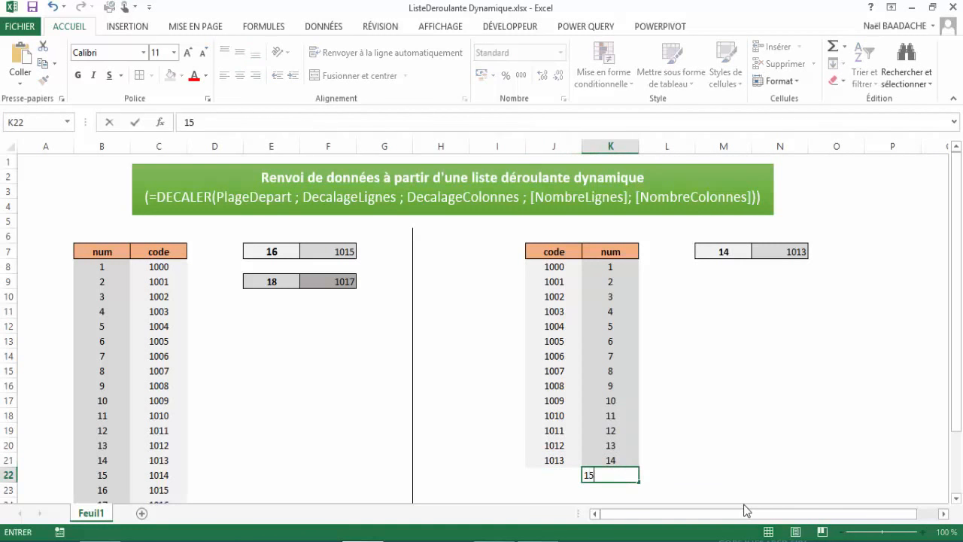
pyautogui.press('Left')
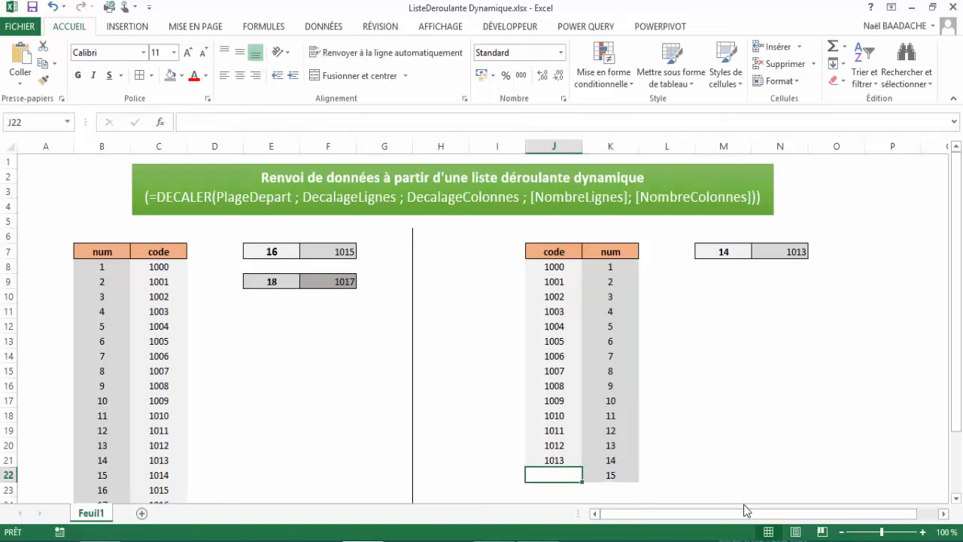
pyautogui.write('1014')
pyautogui.press('Return')
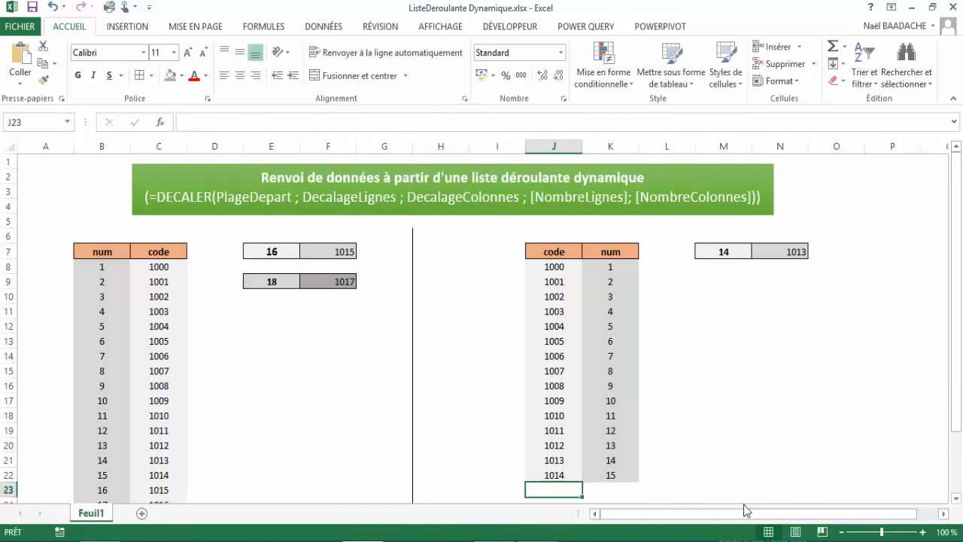
pyautogui.press('Up')
# - Choose 15 from the dropdown list in M7
pyautogui.click(725, 251)
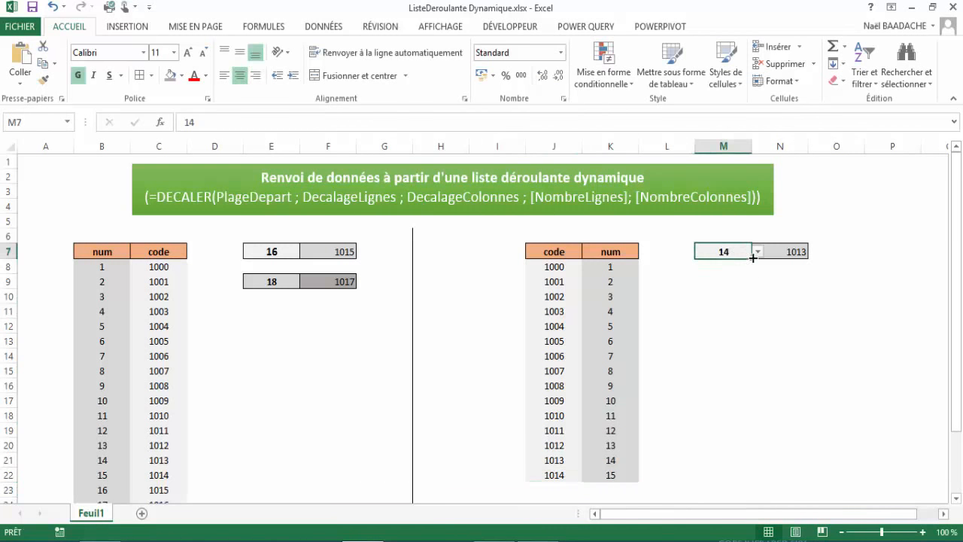
pyautogui.click(759, 253)
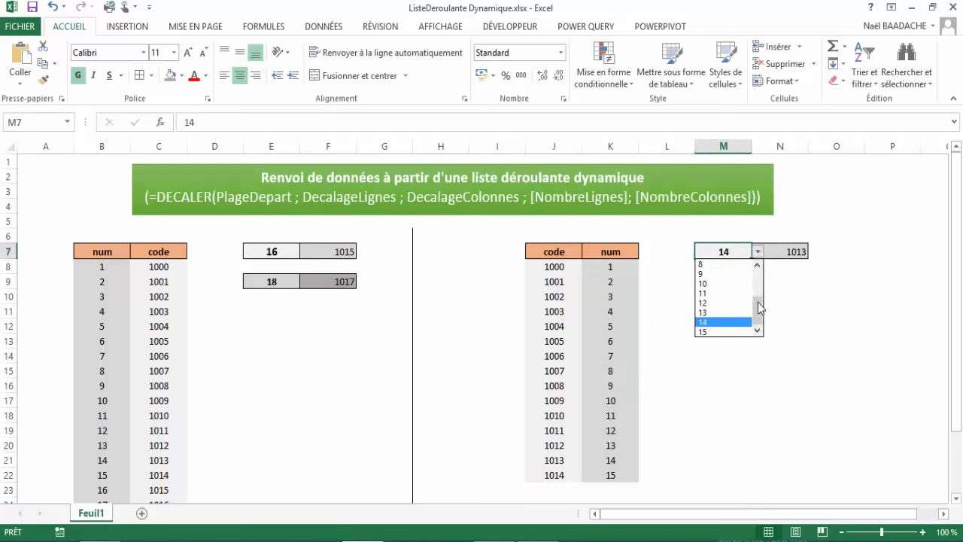
pyautogui.click(722, 340)
# - Compare the INDEX and EQUIV lookup result in N7 with the codes in column J, including J22
pyautogui.click(796, 248)
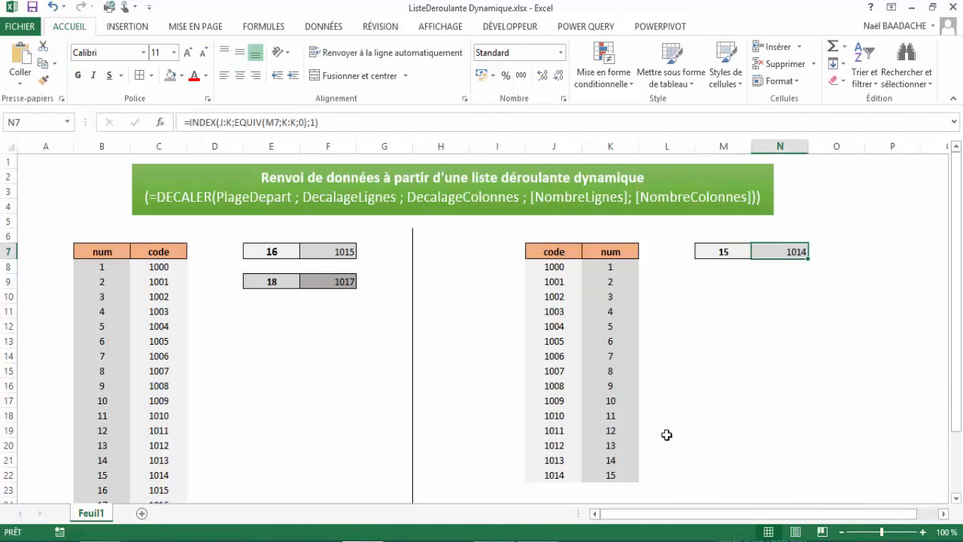
pyautogui.click(556, 476)
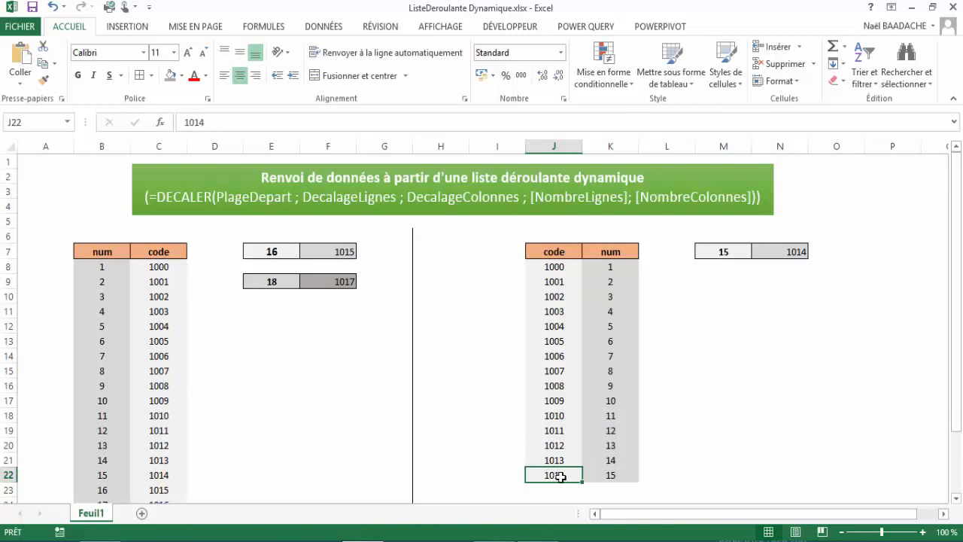
pyautogui.click(794, 253)
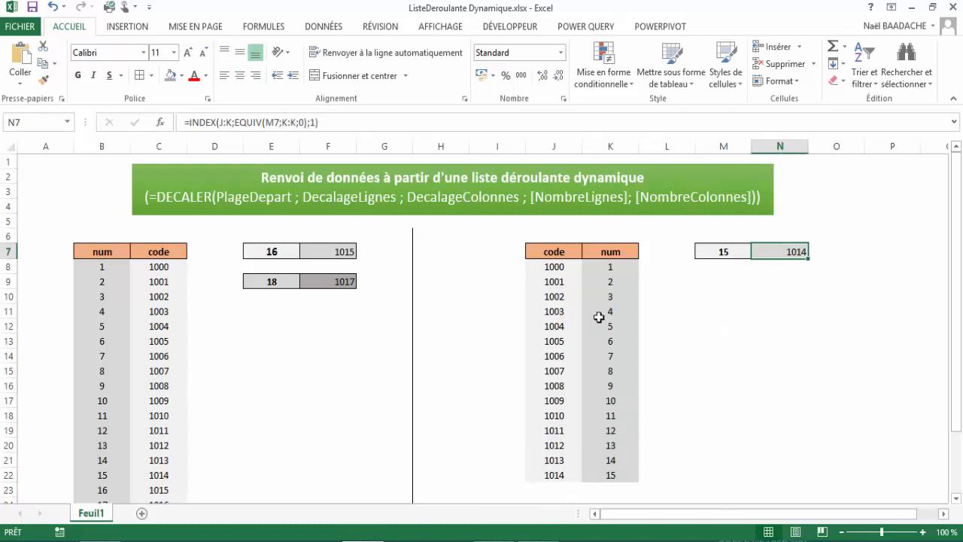
pyautogui.click(555, 267)
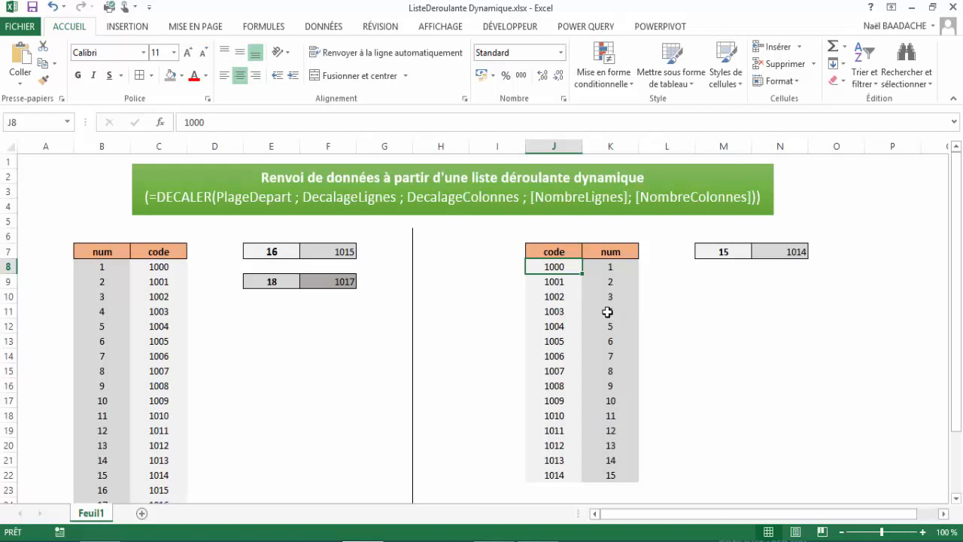
pyautogui.click(771, 256)
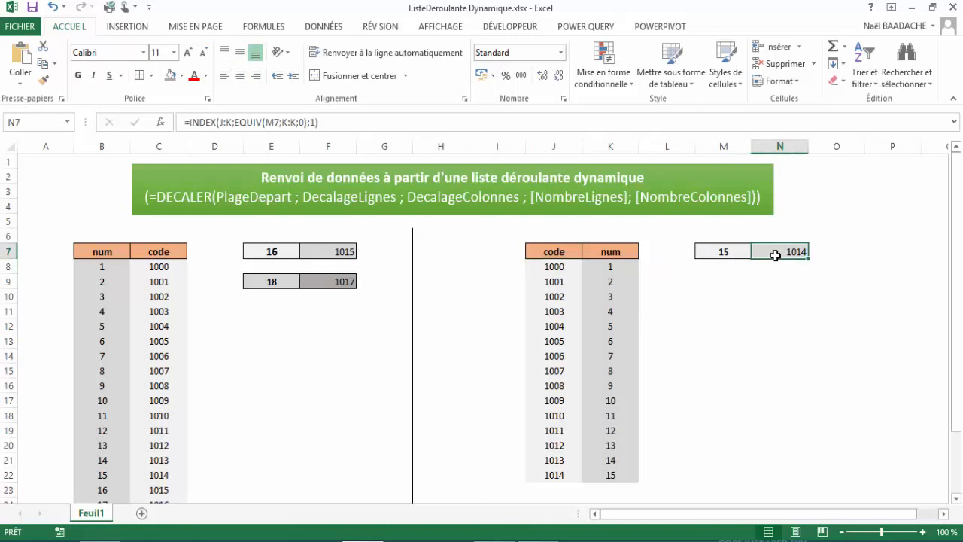